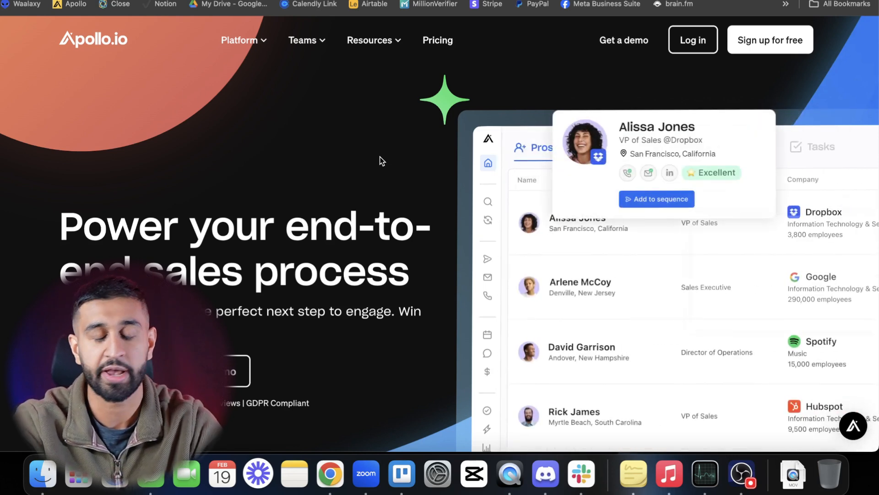
- Open Apollo's pricing page and examine the plans under annual billing
click(436, 42)
scroll(329, 222, down, 5)
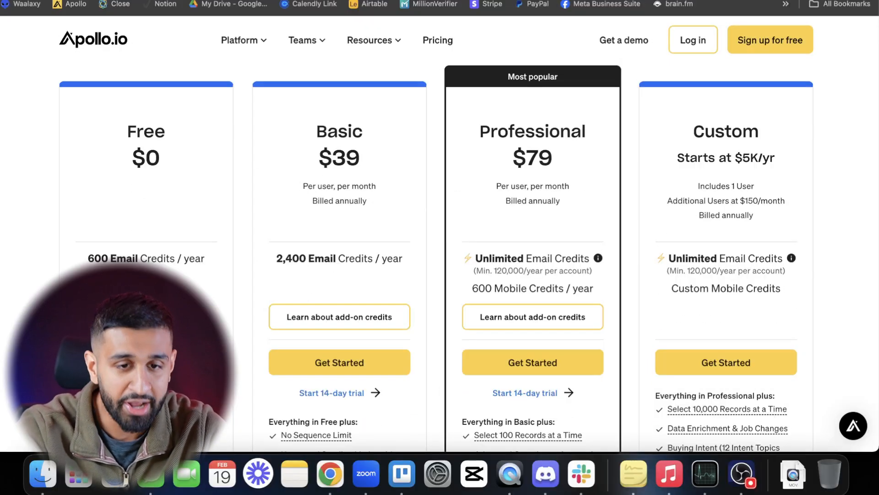
scroll(352, 240, up, 2)
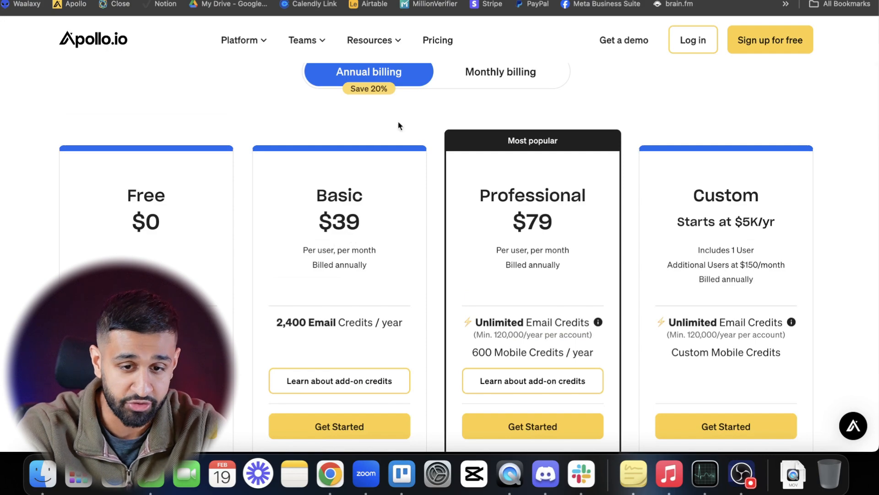
- Switch the pricing to monthly billing and compare the plans, including the Custom plan's terms
click(495, 81)
scroll(516, 266, down, 5)
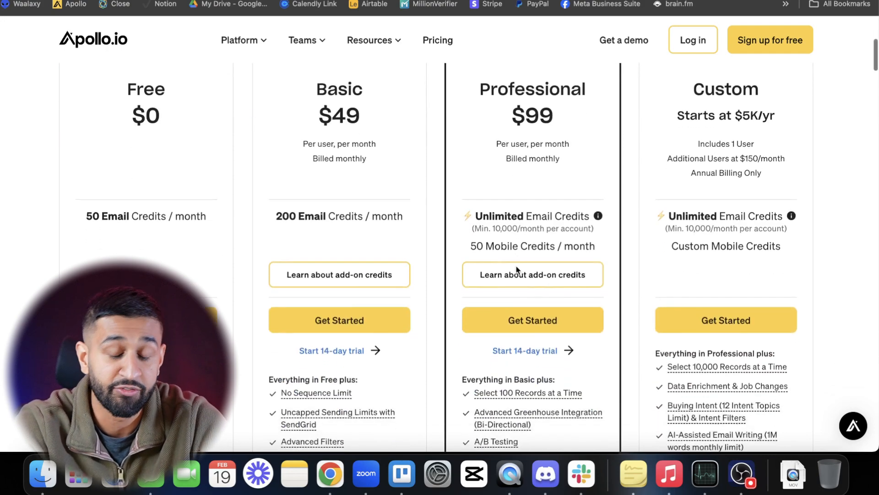
scroll(515, 237, up, 3)
scroll(515, 237, up, 2)
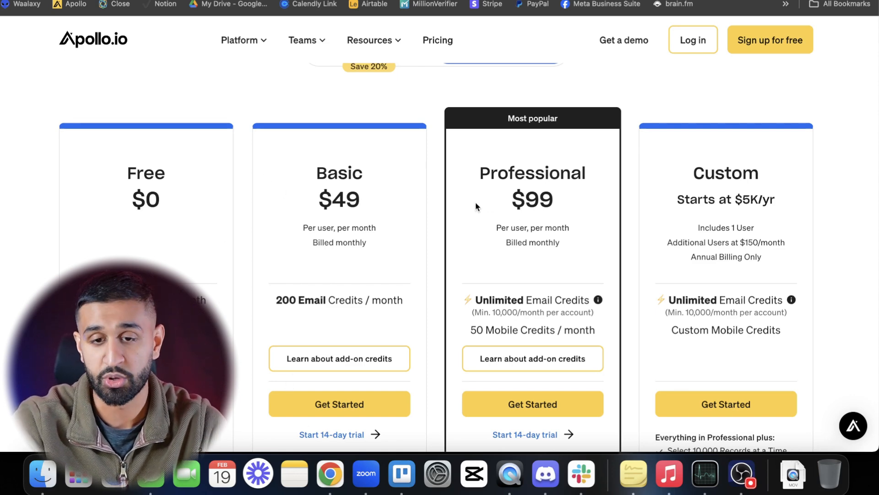
drag(757, 126, 746, 280)
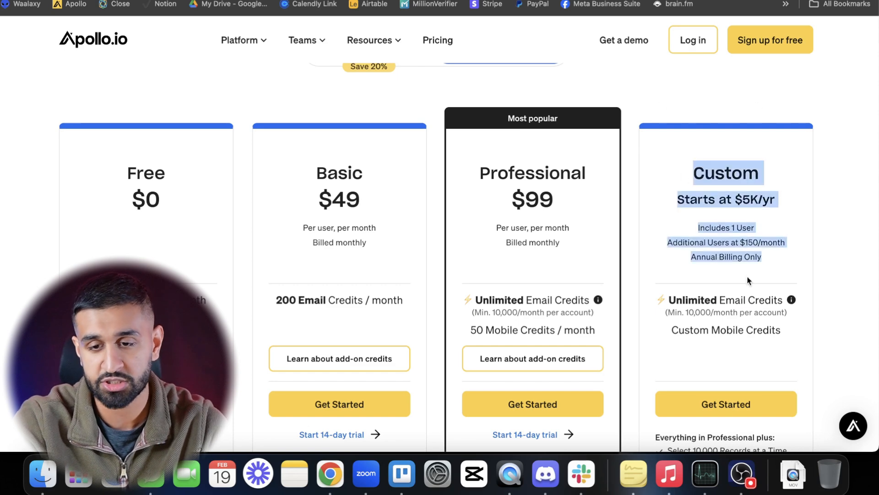
click(859, 273)
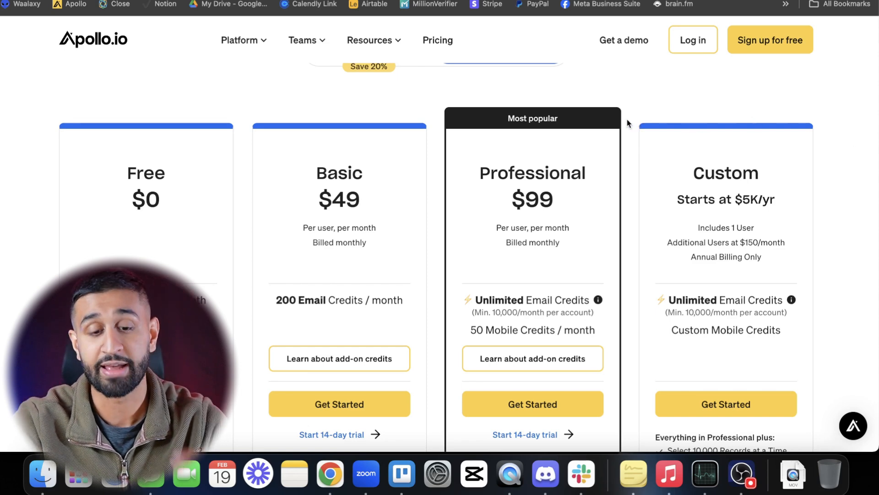
- Log in to Apollo and open the people search
click(692, 49)
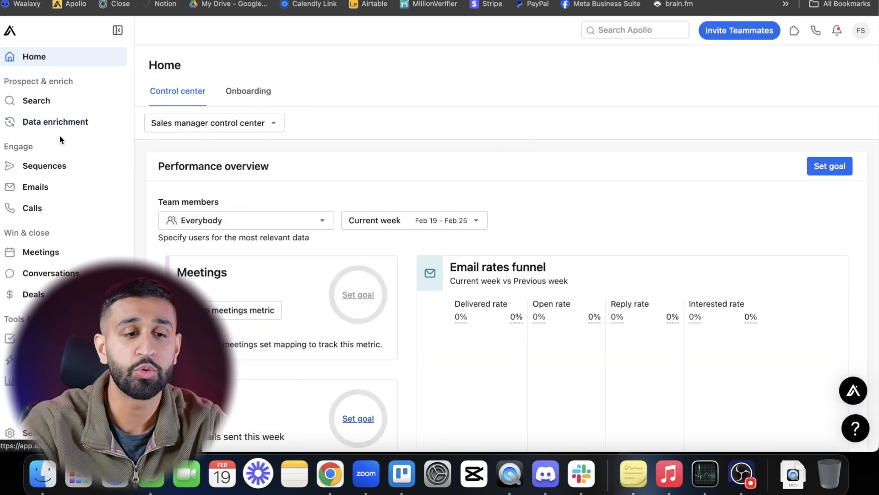
click(71, 108)
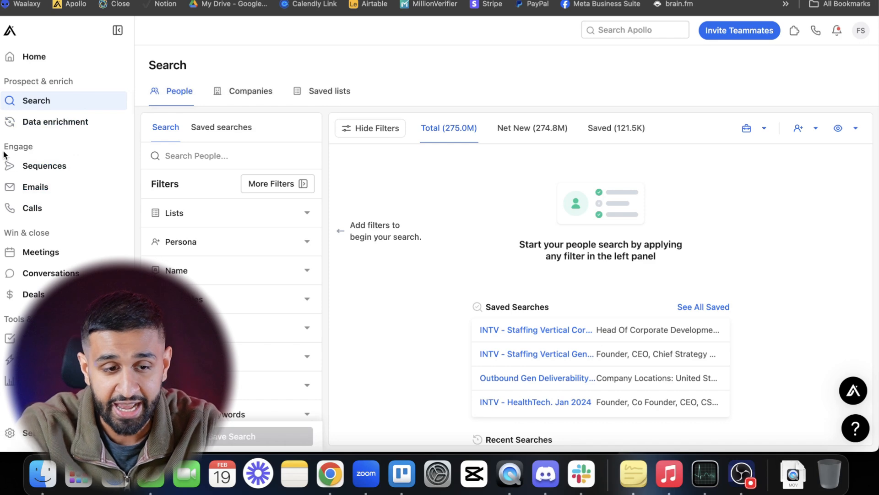
drag(4, 151, 47, 148)
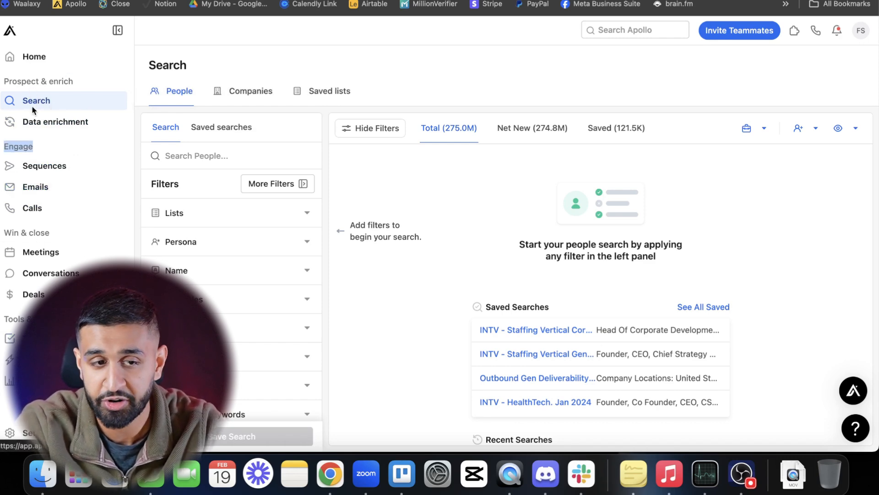
click(47, 101)
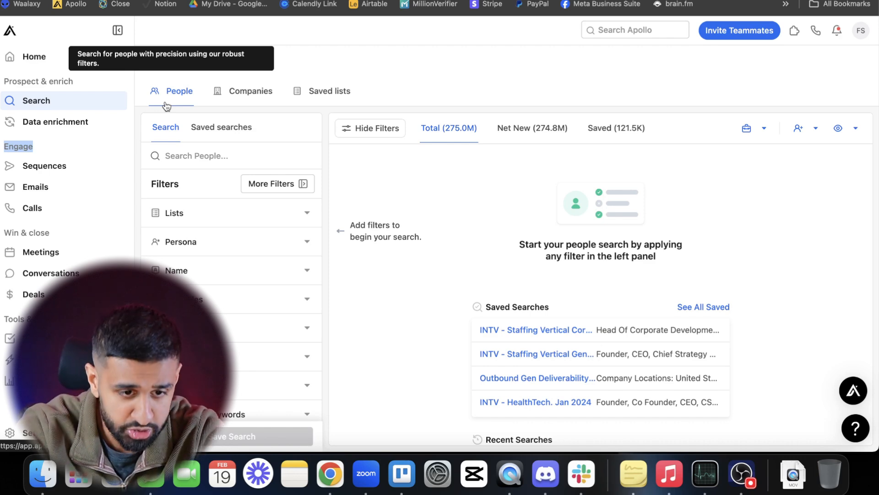
- Look through the filters available for the people search
scroll(187, 265, down, 3)
scroll(194, 274, down, 2)
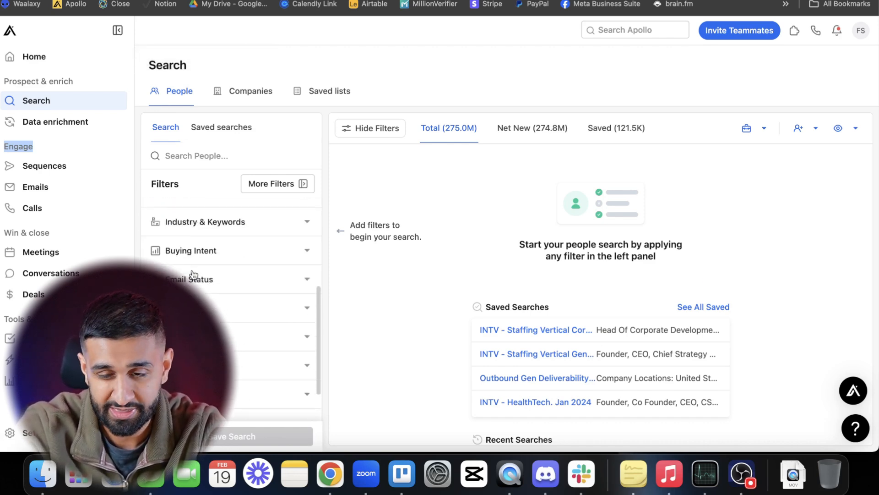
scroll(194, 274, up, 5)
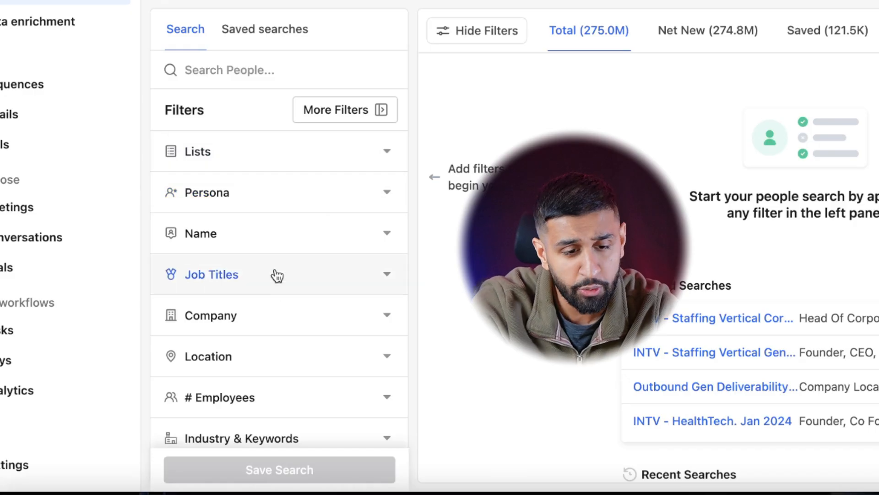
scroll(229, 302, down, 2)
scroll(277, 293, up, 2)
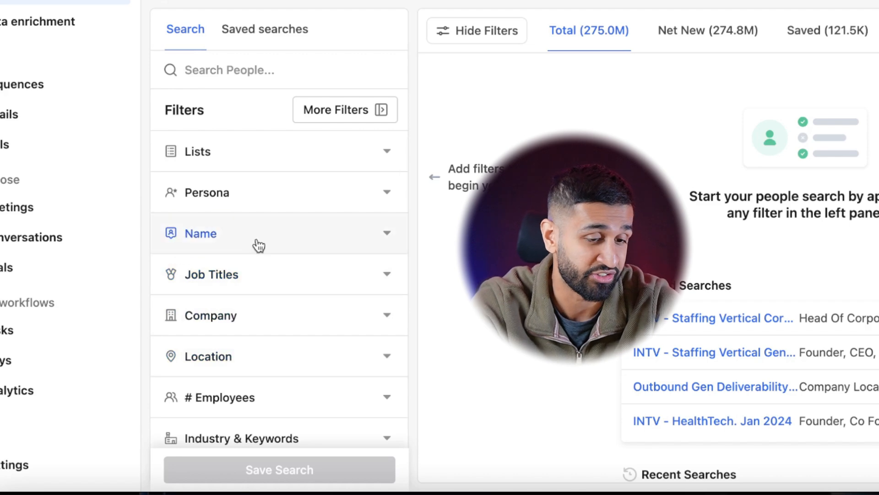
scroll(306, 216, down, 1)
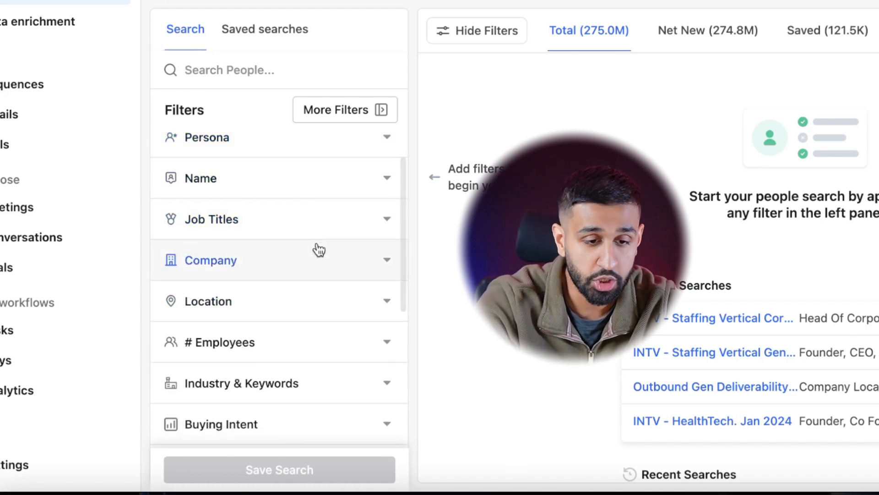
- Add computer software and marketing & advertising to the industry filter, and remove computer software again
scroll(316, 249, down, 3)
click(320, 293)
click(260, 232)
text(sof)
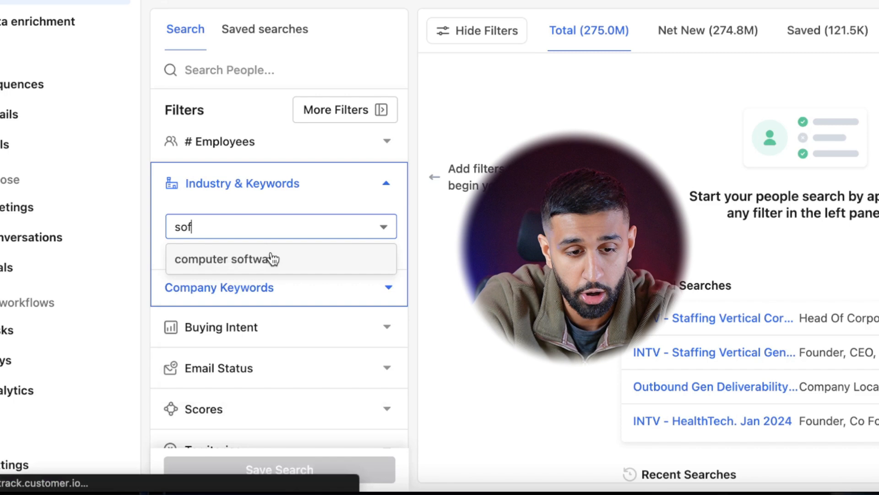
click(271, 257)
text(market)
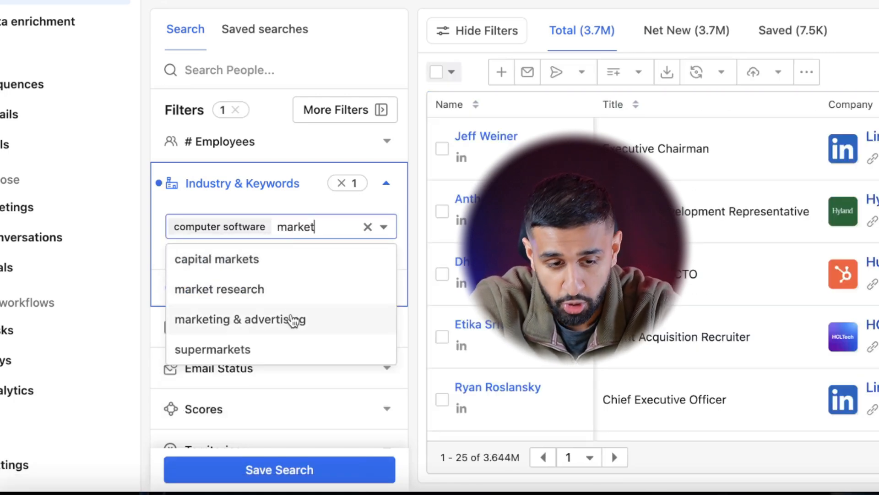
click(291, 319)
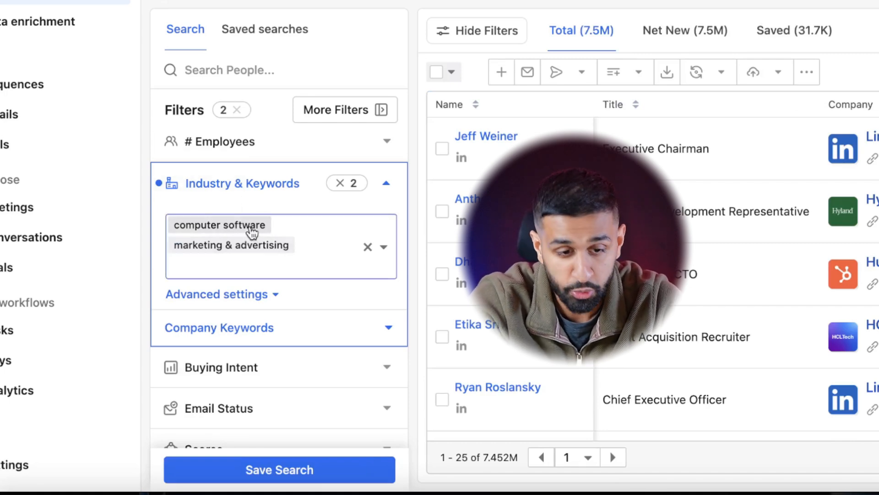
click(251, 223)
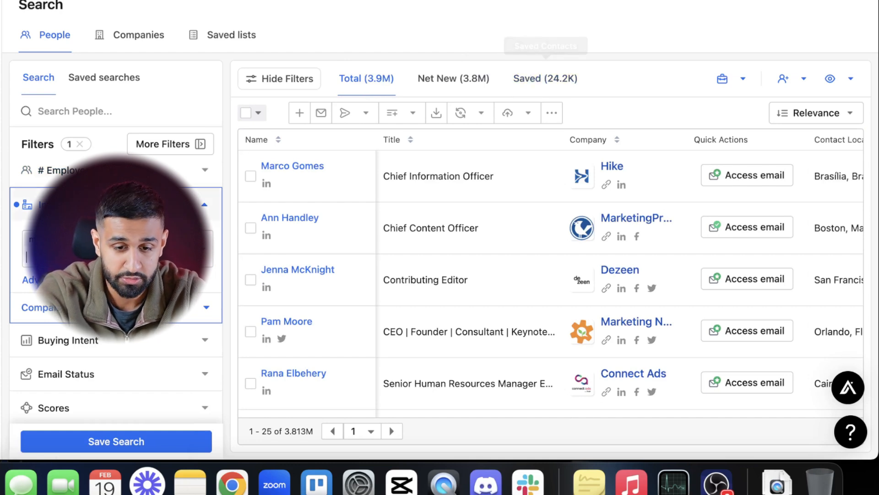
- Restrict the management level under Job Titles to Owner, Founder, C suite, Partner, Vp, Head and Director
scroll(115, 252, up, 3)
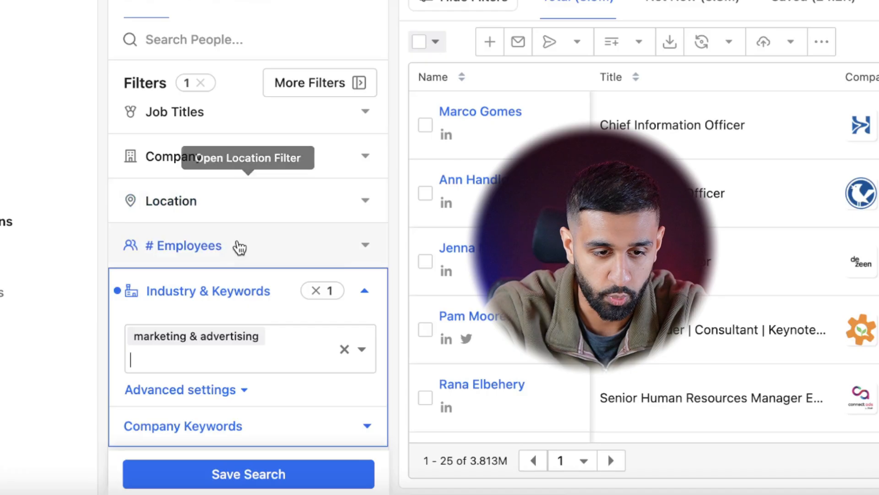
scroll(132, 203, down, 1)
scroll(270, 160, up, 4)
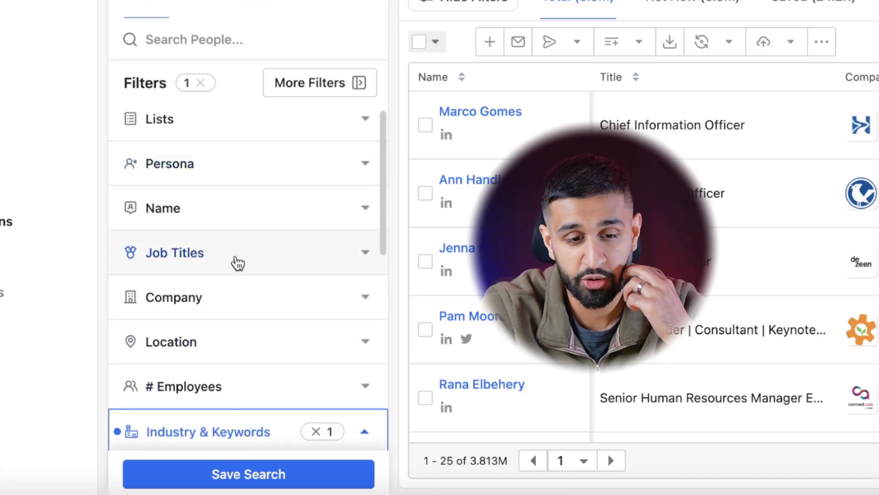
click(235, 254)
scroll(238, 215, down, 1)
scroll(216, 275, down, 5)
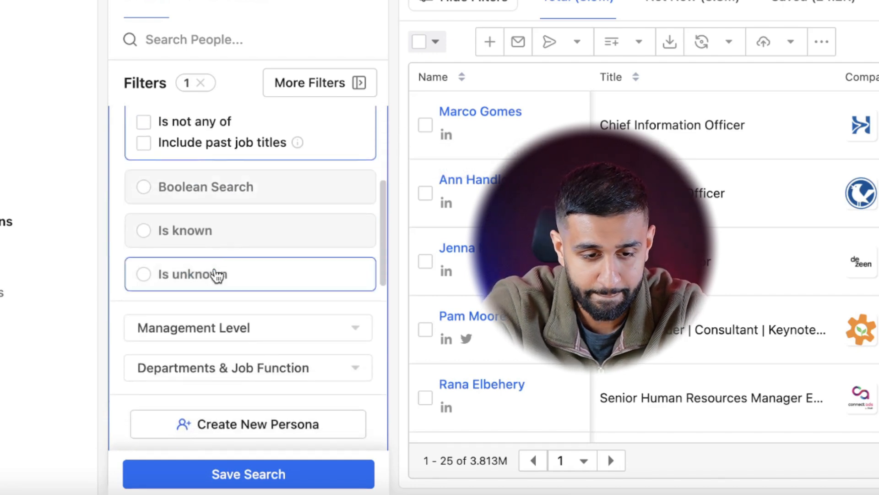
click(204, 268)
scroll(211, 307, down, 2)
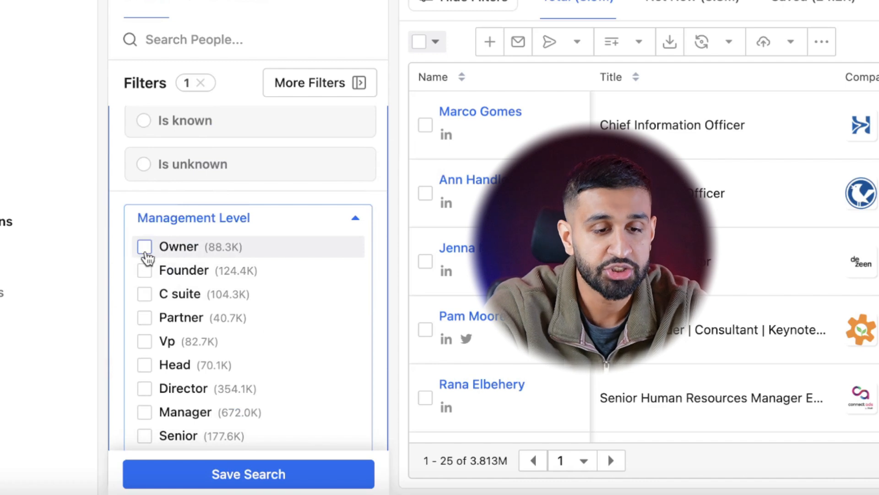
click(146, 254)
click(144, 272)
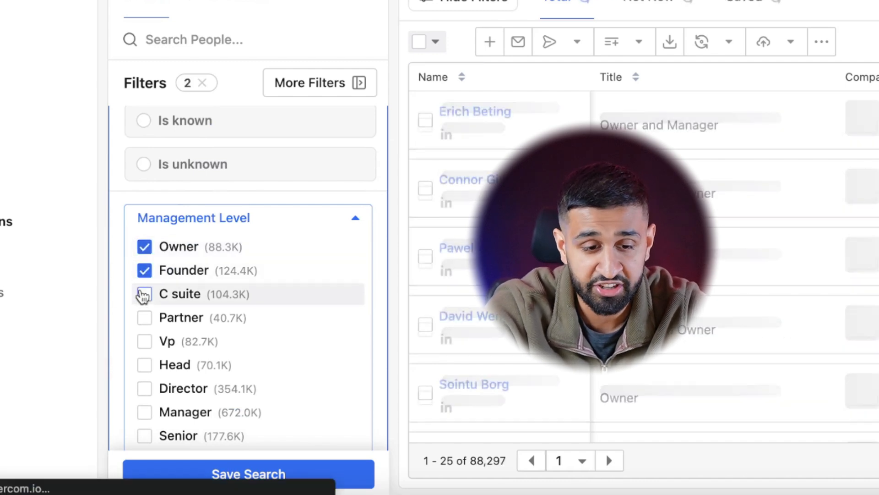
click(142, 296)
click(143, 318)
click(143, 342)
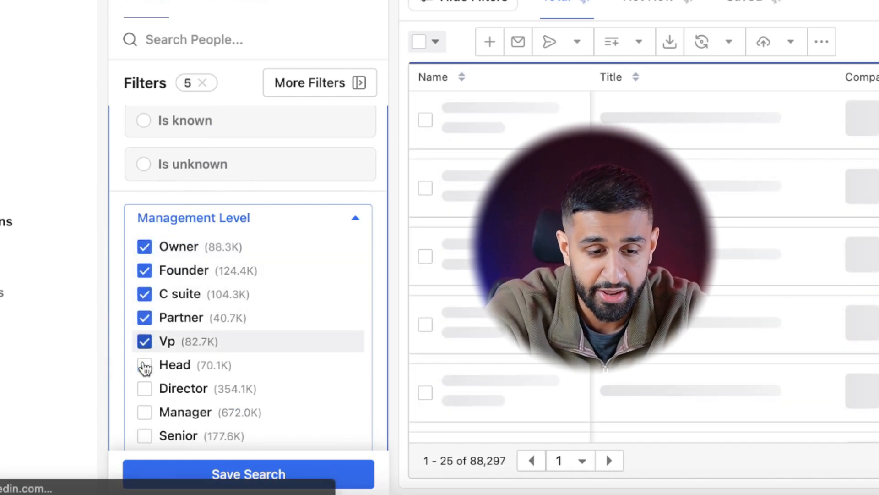
click(143, 365)
click(145, 388)
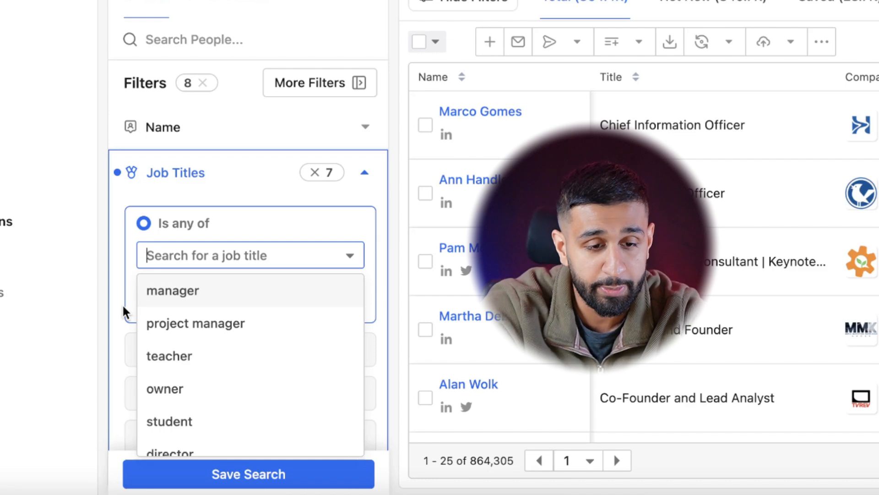
- Include chief revenue officer and head of sales as job titles in the Job Titles filter
text(Chief)
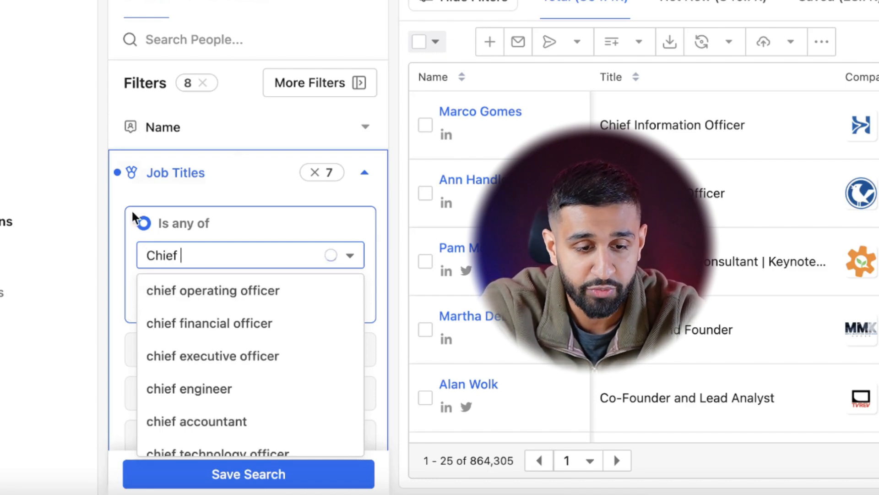
text( reve)
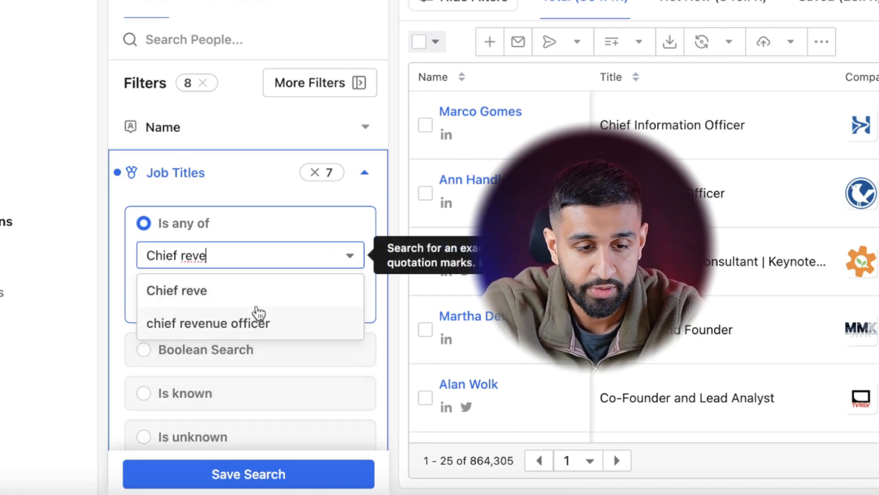
key(Return)
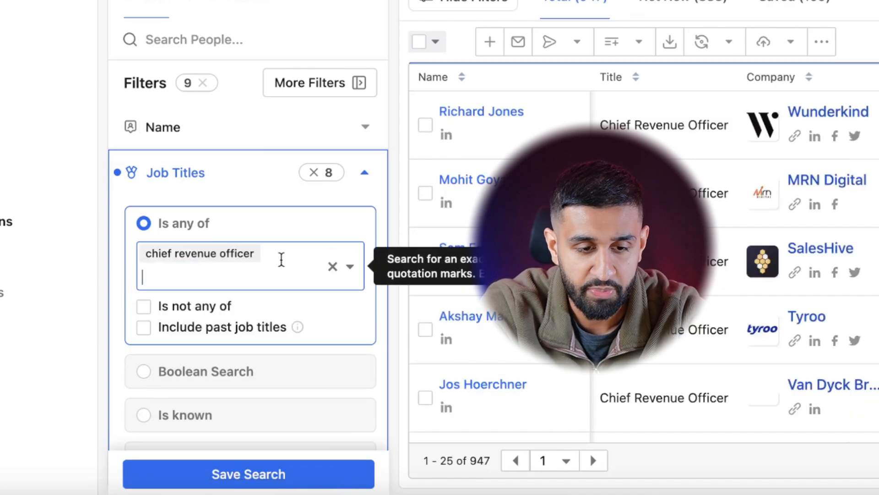
text(head of sales)
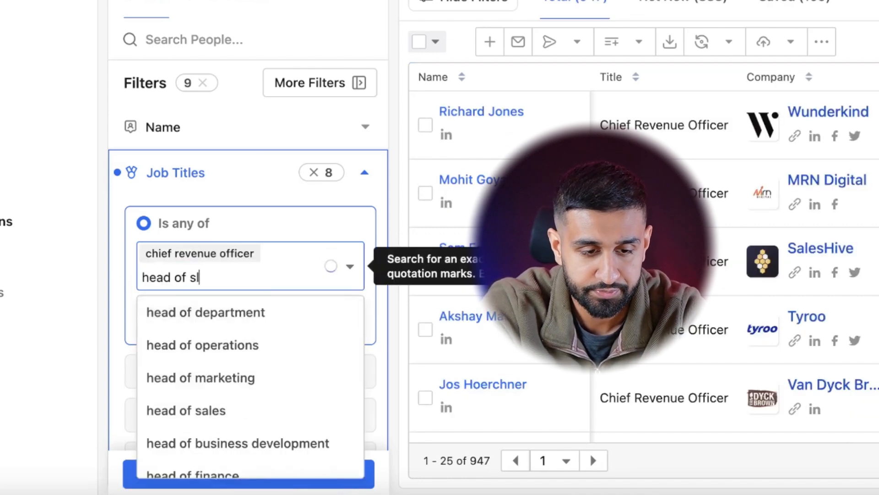
click(264, 316)
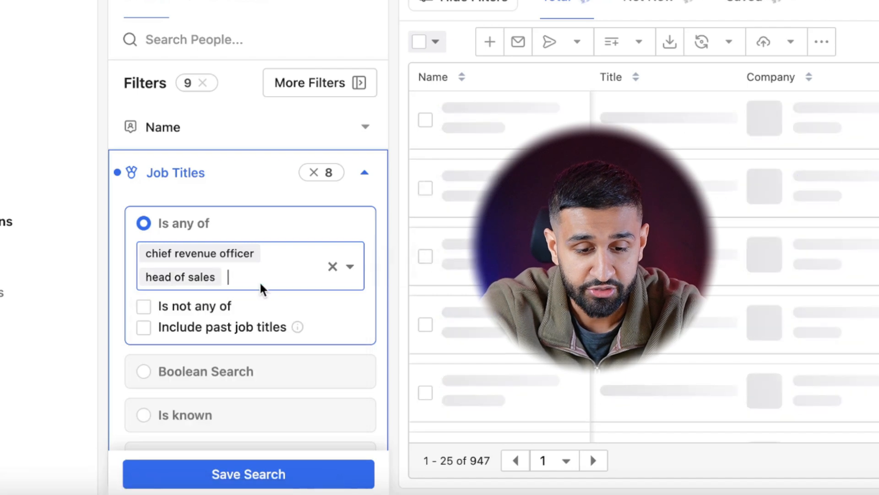
- Add business development to the included job titles and remove head of sales
text(bu)
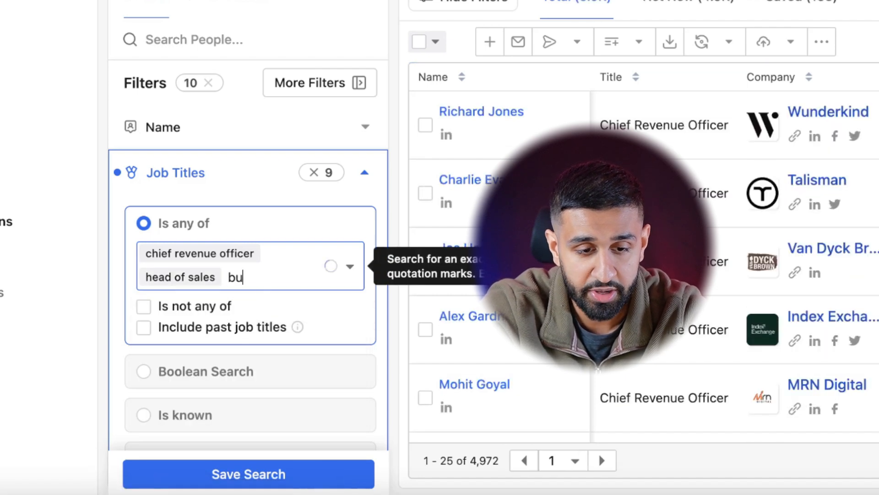
text(sines)
key(BackSpace)
key(BackSpace)
text(sines)
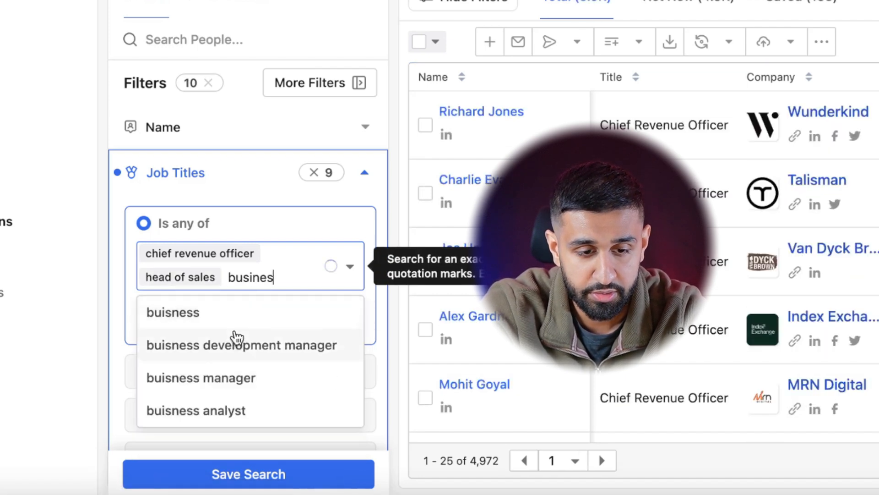
click(243, 441)
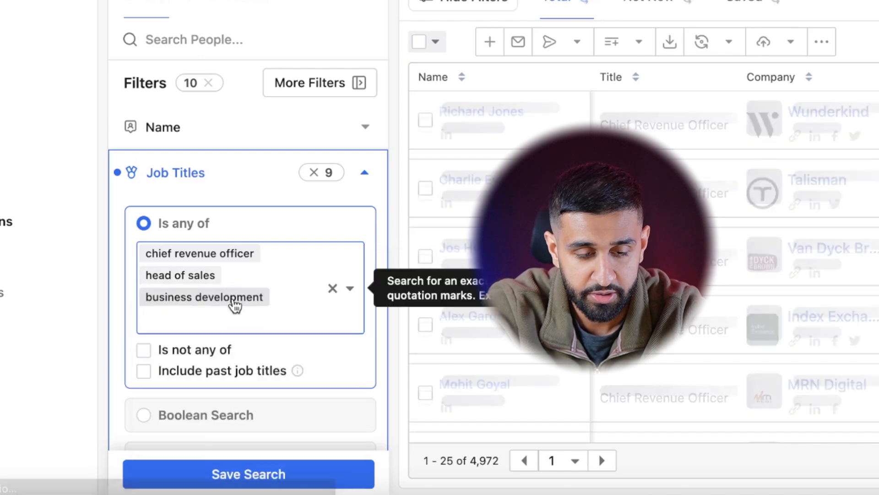
click(207, 285)
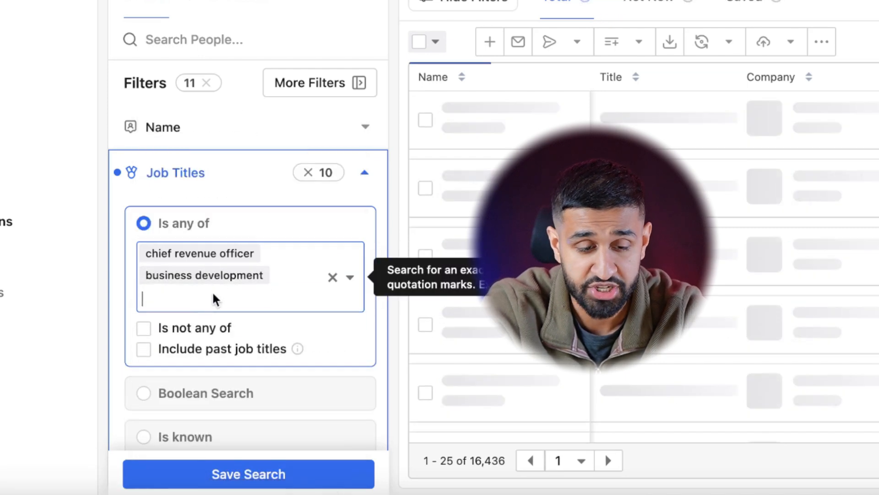
- Add sales to the included job titles and look through the matching people
text(sales)
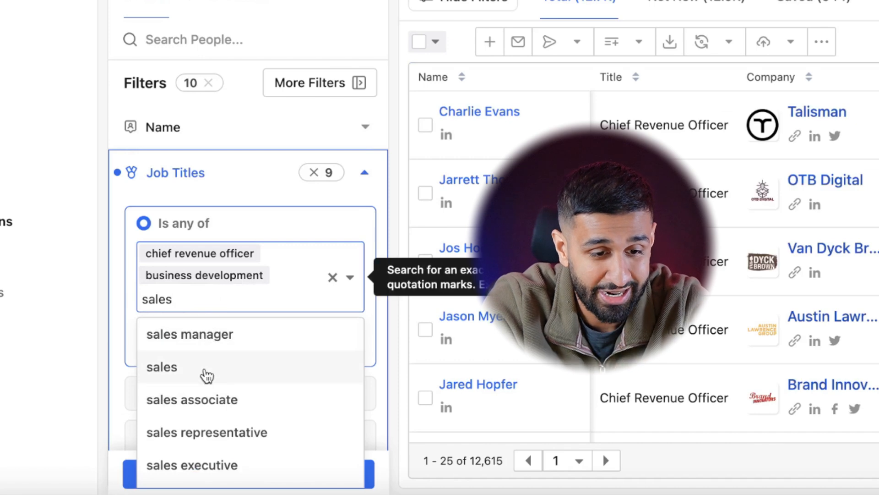
click(201, 369)
scroll(187, 314, down, 6)
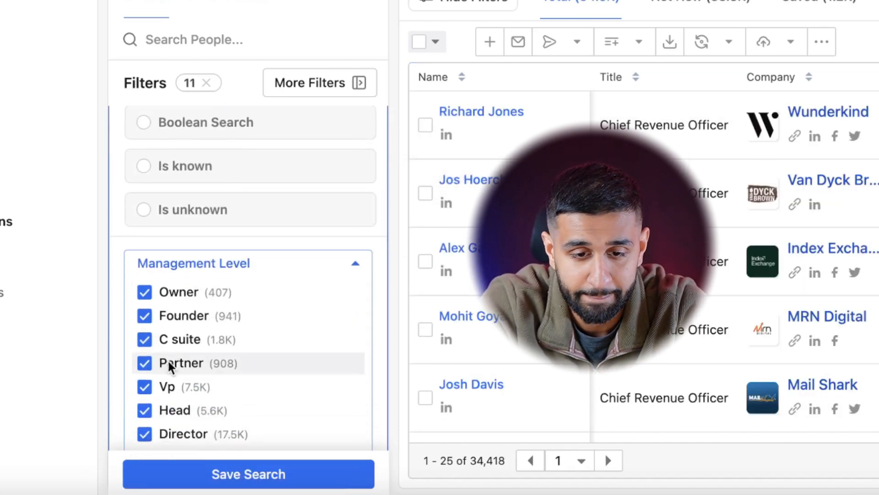
scroll(638, 257, down, 7)
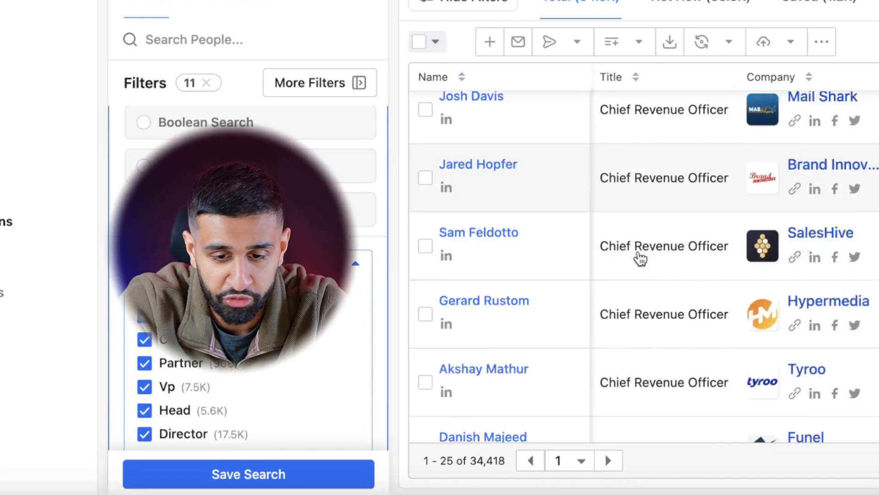
scroll(668, 146, down, 6)
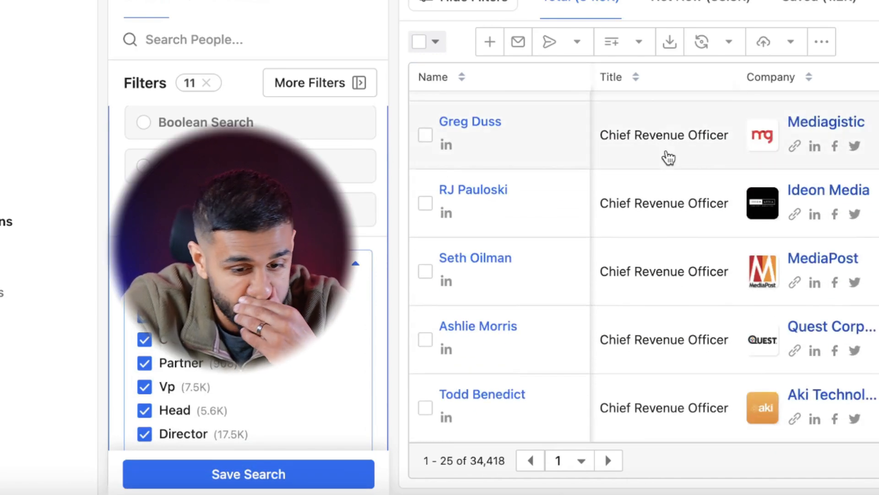
- Restrict the Email Status filter to Likely to engage and Verified addresses
scroll(262, 253, down, 10)
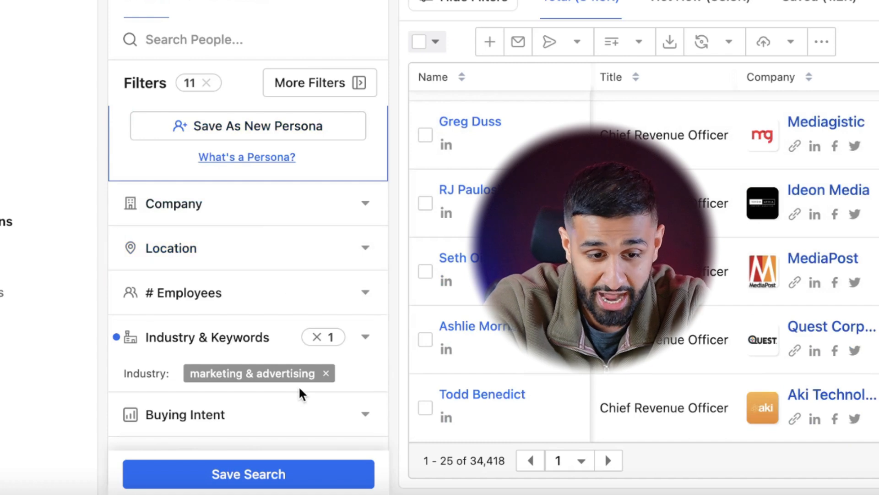
scroll(294, 265, down, 5)
click(308, 246)
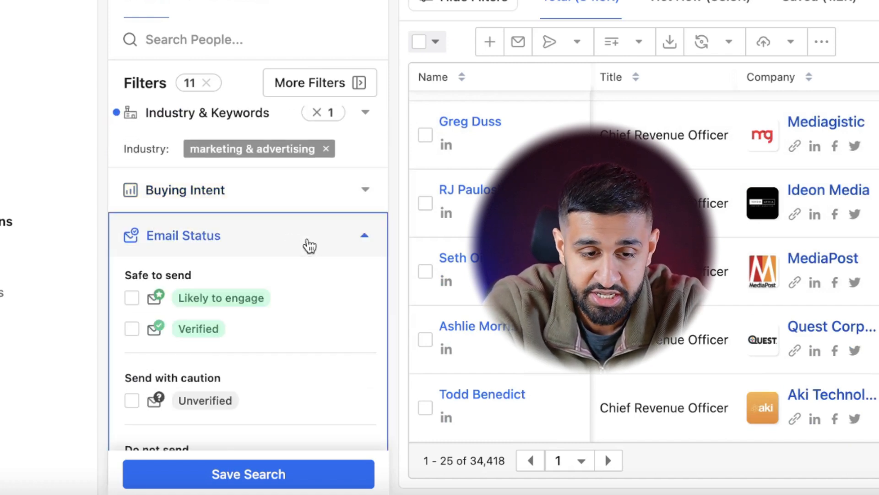
scroll(308, 245, down, 4)
scroll(234, 243, up, 1)
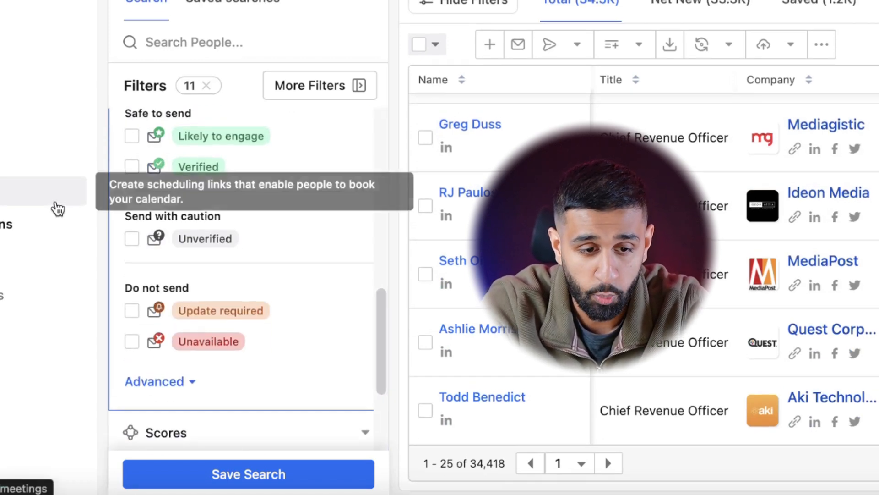
scroll(133, 153, up, 3)
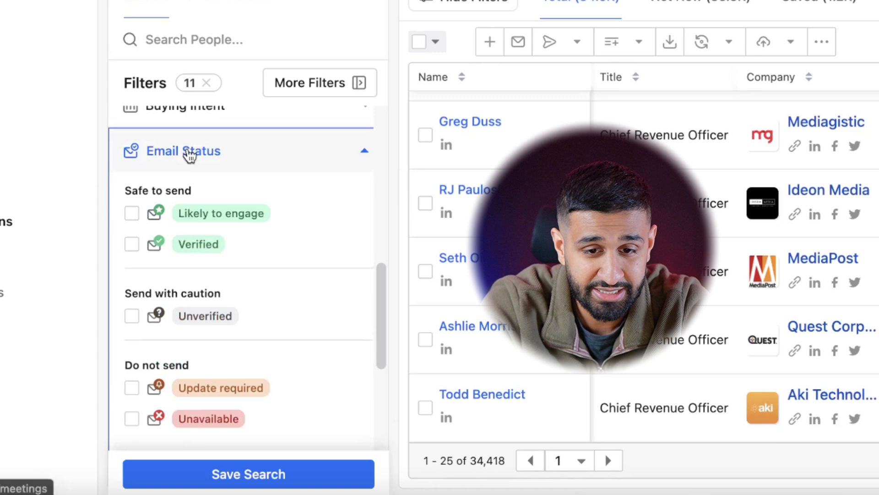
click(132, 214)
click(132, 247)
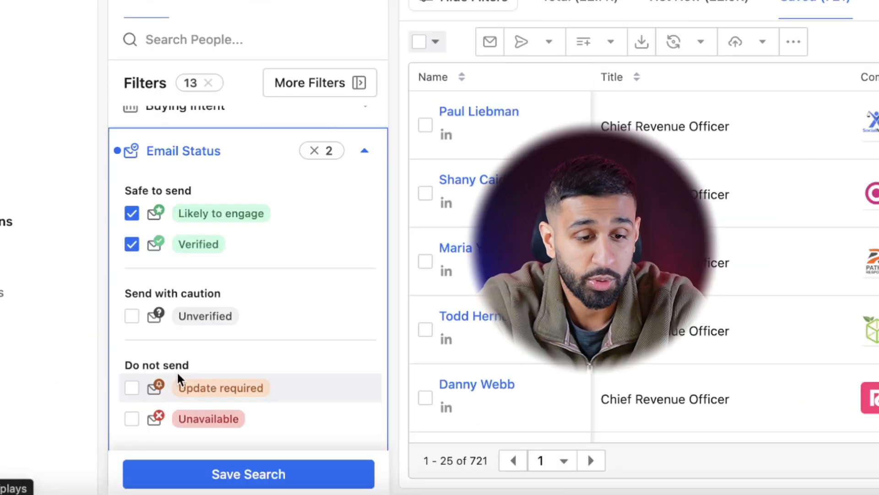
- Review the applied email, job title and industry filters along with the saved people and their contact columns
scroll(157, 263, down, 3)
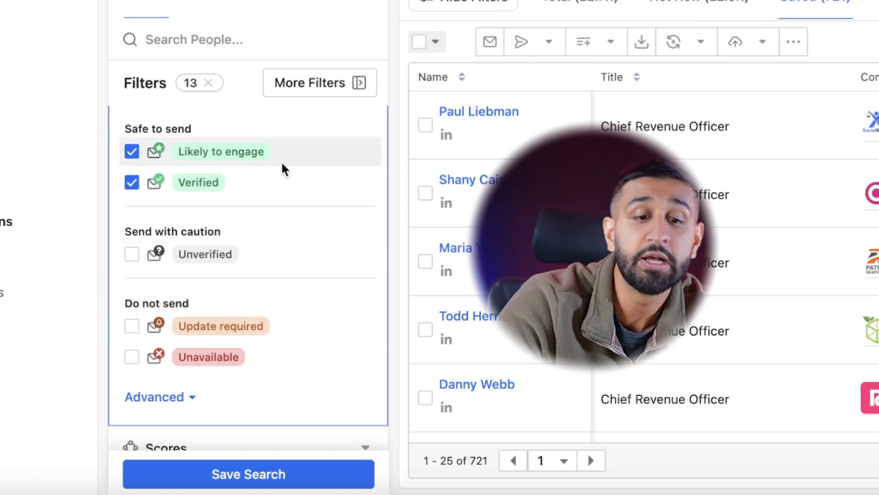
scroll(284, 170, up, 2)
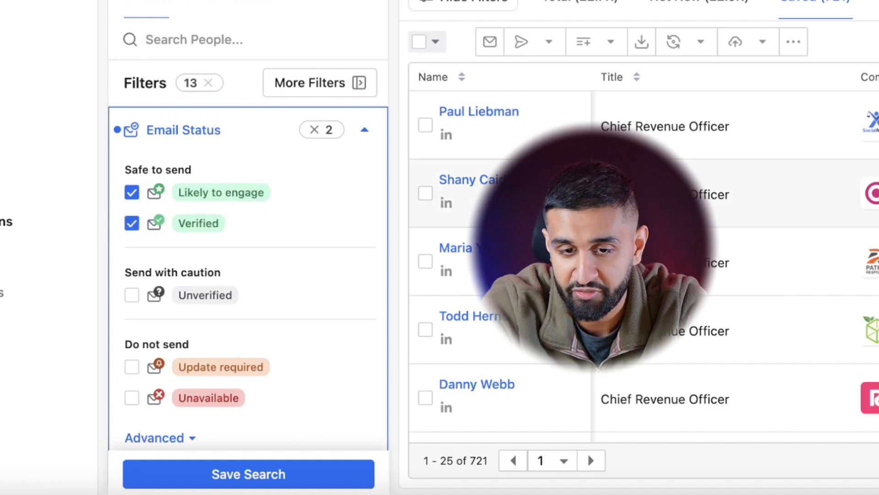
scroll(255, 183, down, 8)
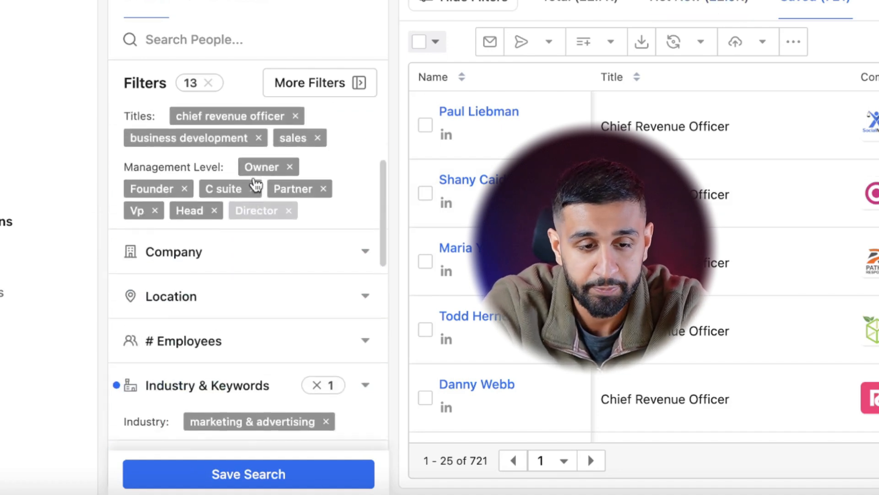
scroll(255, 183, up, 8)
scroll(257, 235, down, 4)
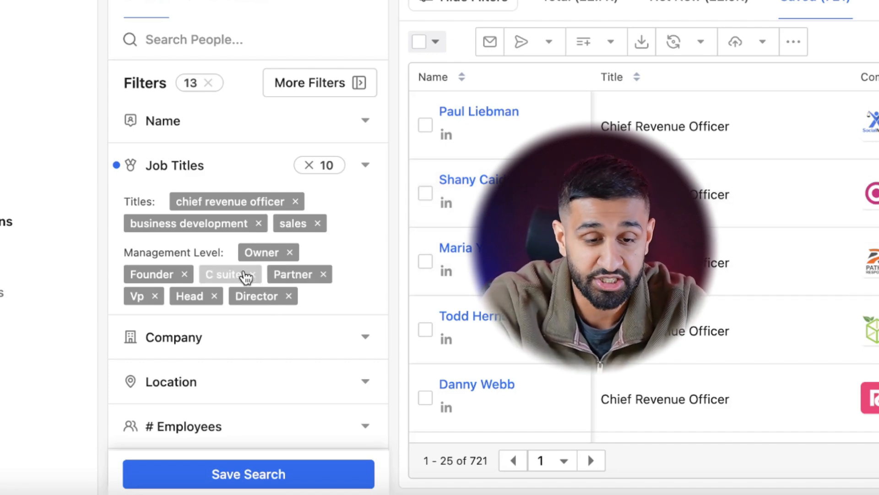
scroll(425, 285, down, 10)
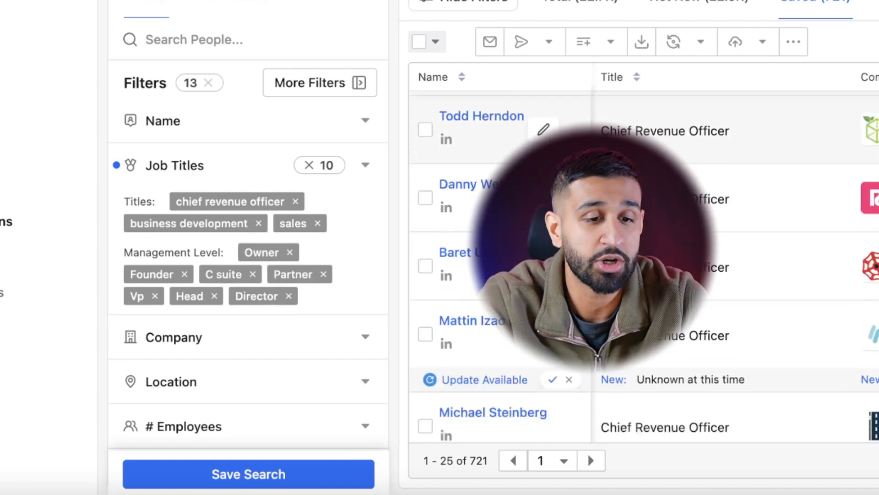
scroll(263, 183, down, 5)
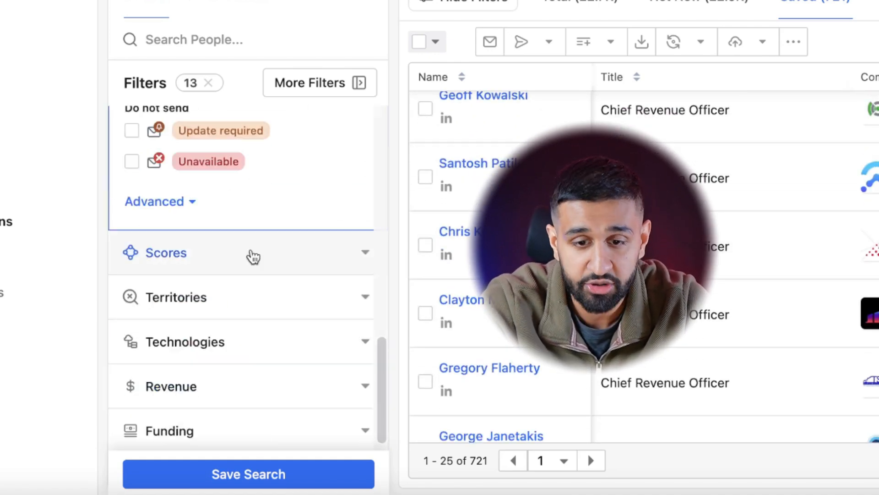
scroll(252, 255, up, 3)
scroll(845, 251, down, 1)
scroll(844, 252, right, 15)
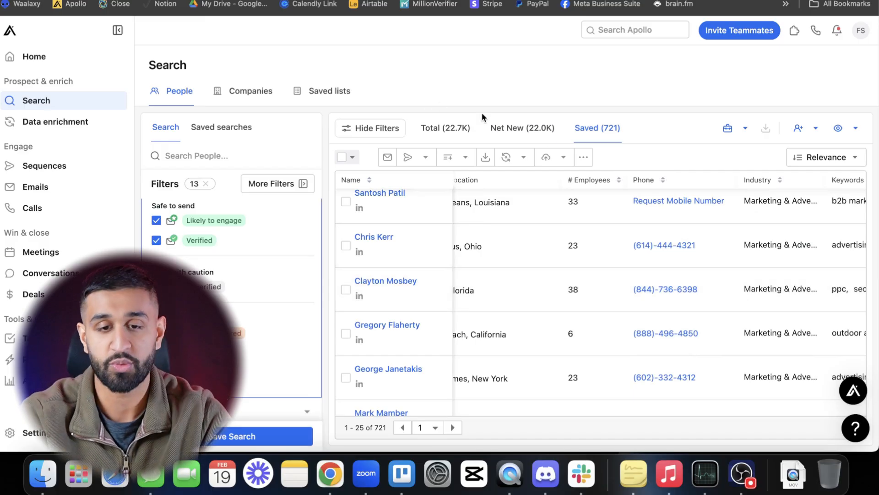
- Show only the net new people and select everyone on the first results page
click(539, 132)
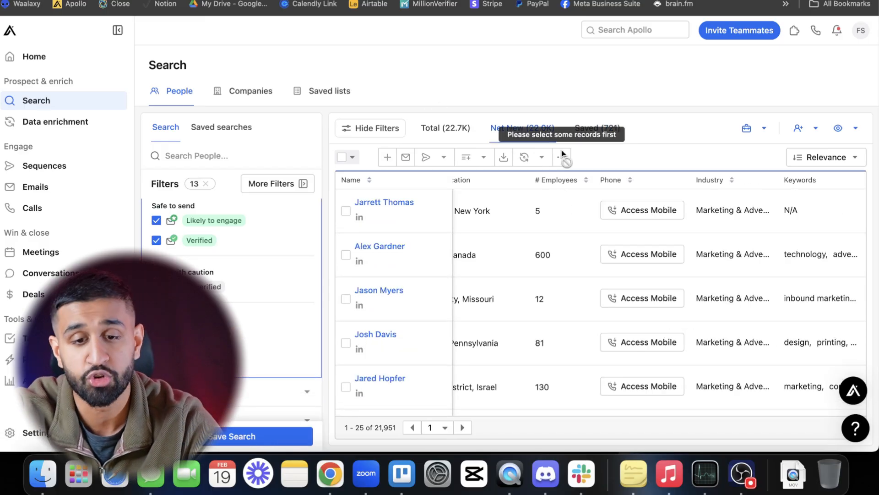
scroll(505, 317, left, 15)
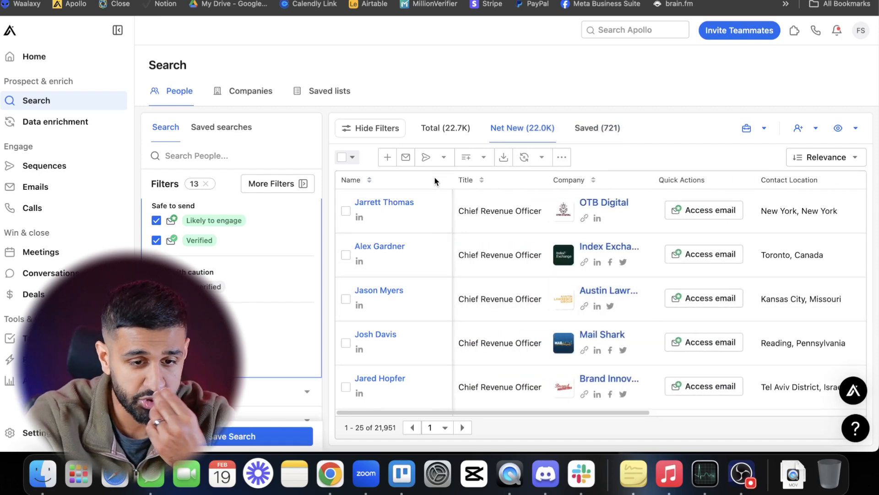
click(351, 158)
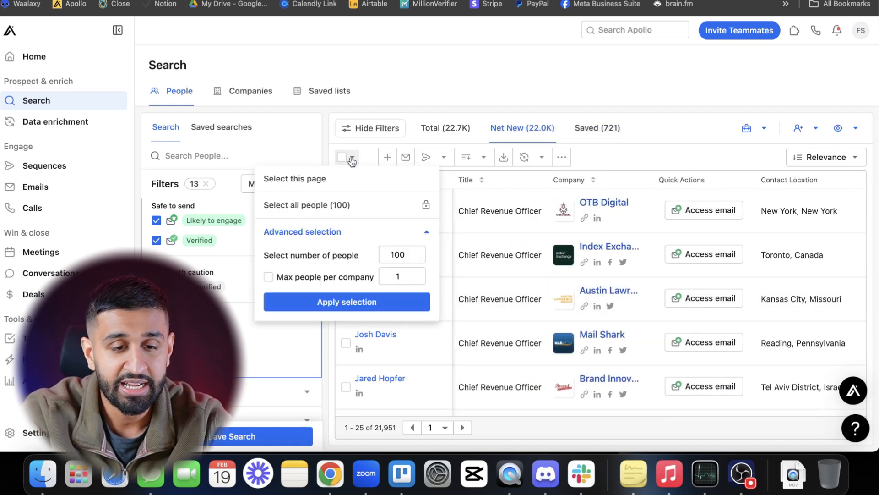
click(345, 189)
- Save the selected contacts to a new list named "list"
click(427, 158)
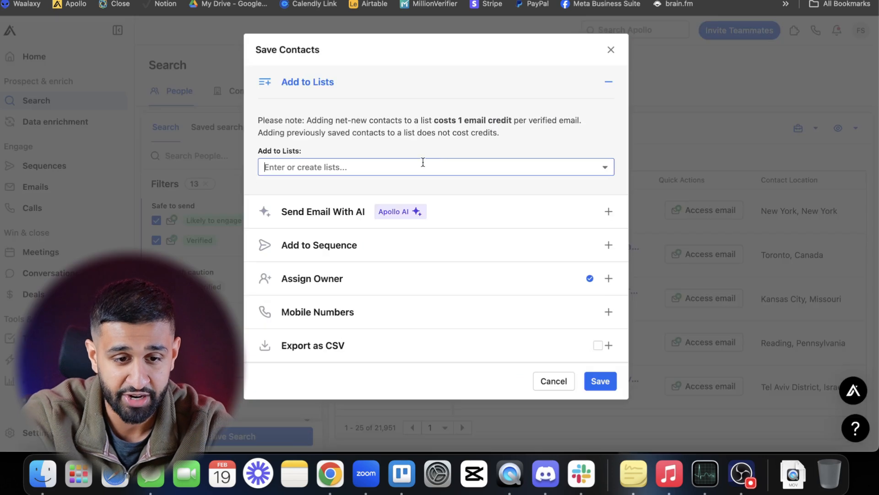
click(424, 165)
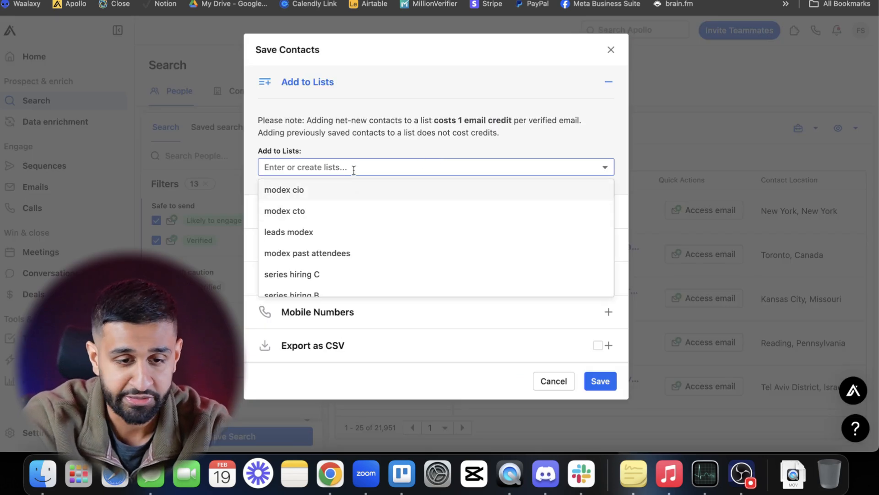
text(list)
click(338, 185)
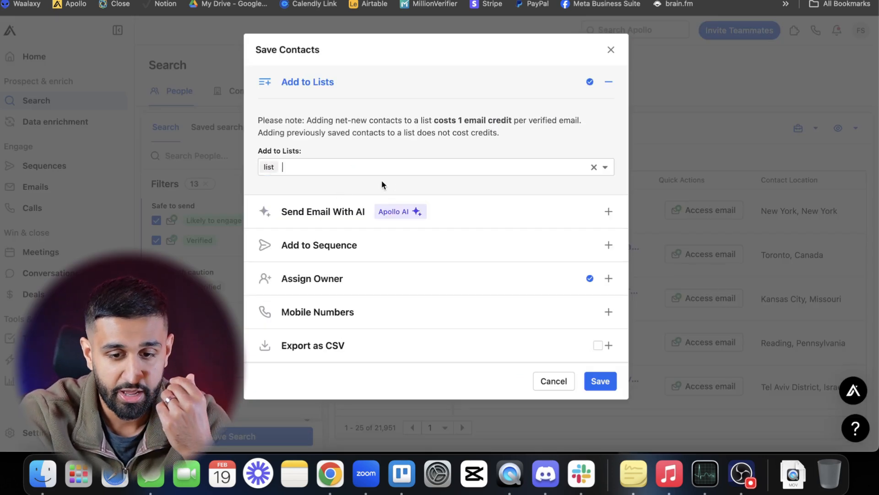
click(598, 382)
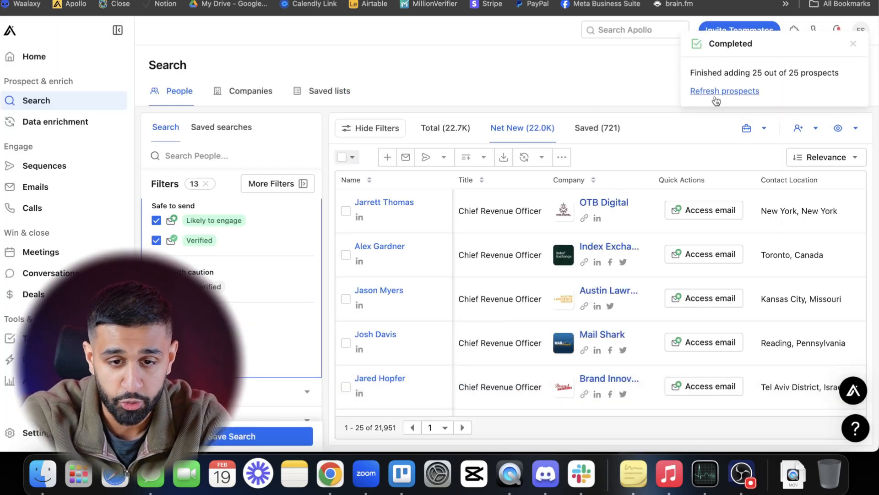
- Refresh the prospects, save the next page of net new people to the existing list named "list", and dismiss the progress notice
click(716, 96)
click(418, 159)
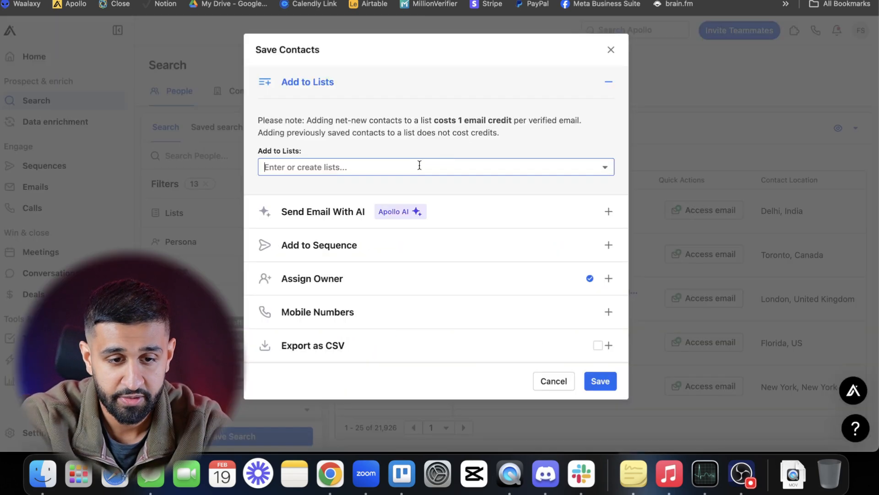
click(405, 165)
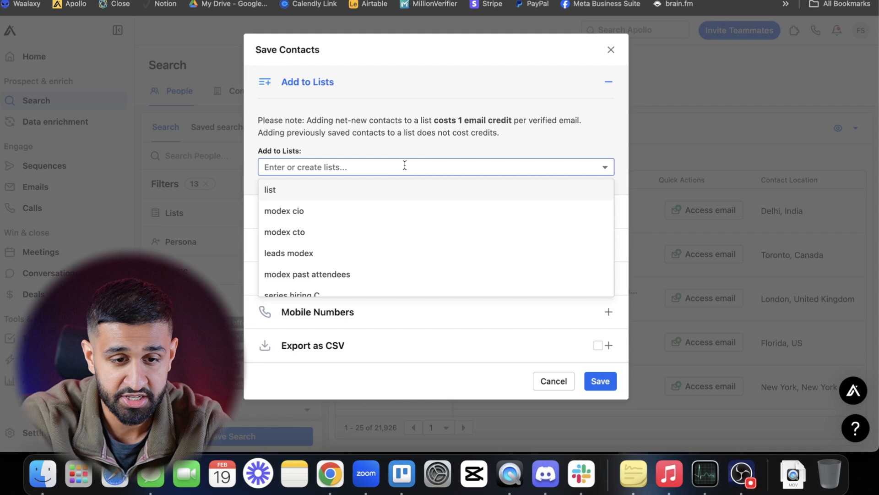
click(394, 190)
click(598, 382)
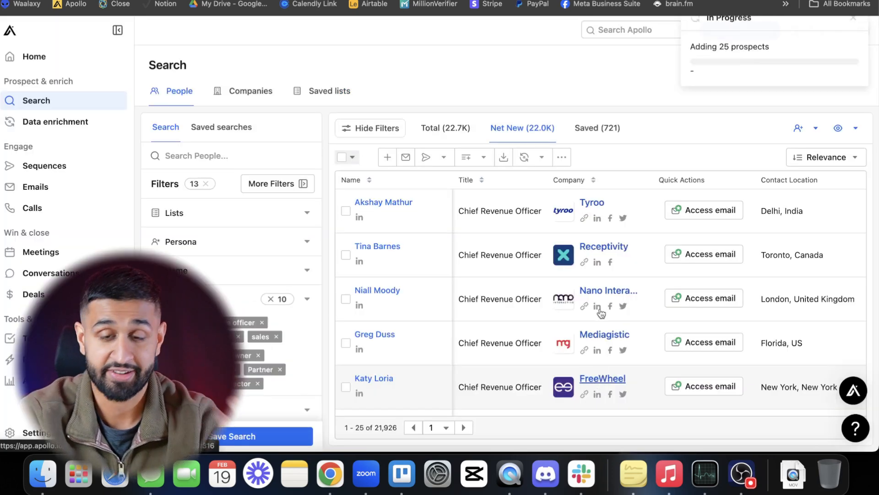
click(852, 47)
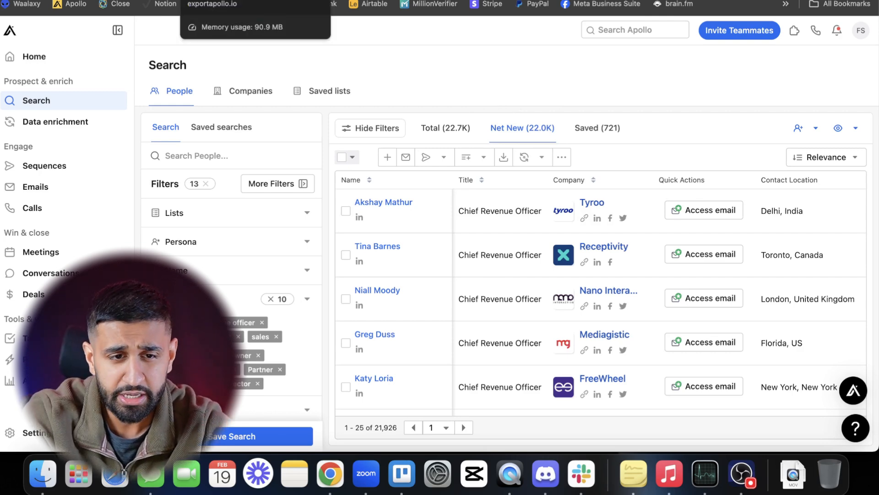
- Switch to the ExportApollo.io site and the Apollo Scraper Live form to examine what each lead export service asks for
click(257, 4)
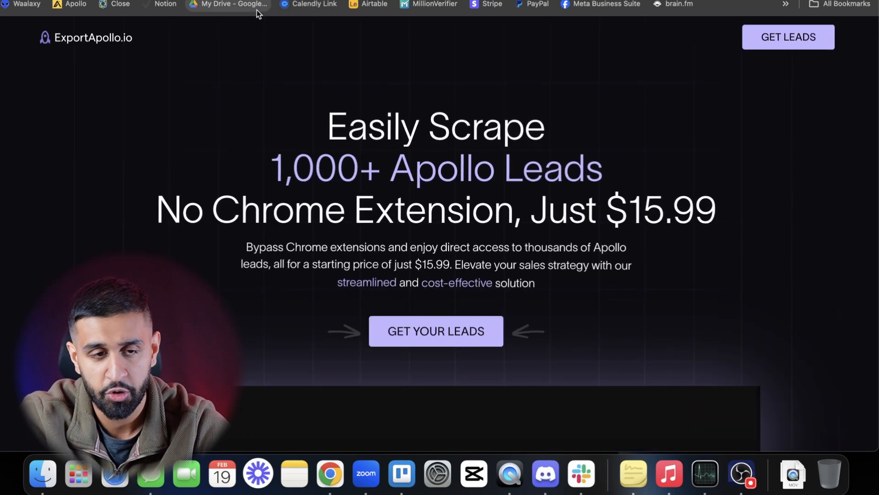
click(275, 1)
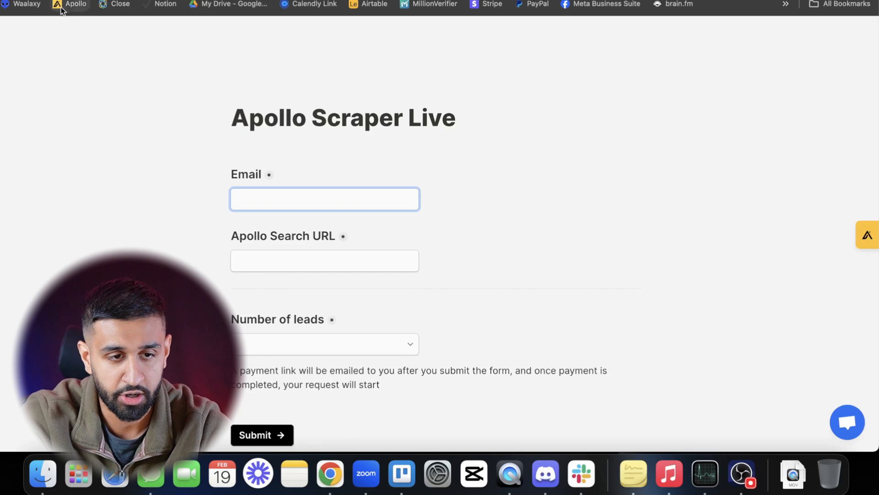
click(118, 0)
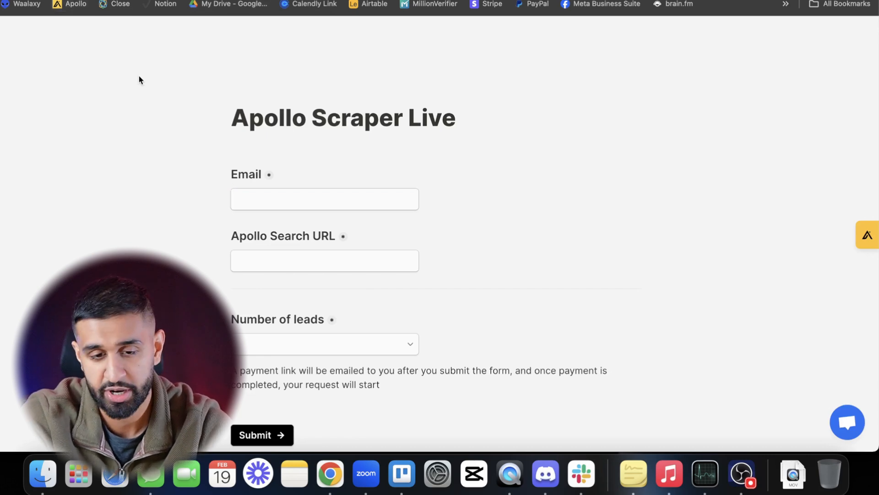
key(ctrl+shift+Tab)
key(ctrl+Tab)
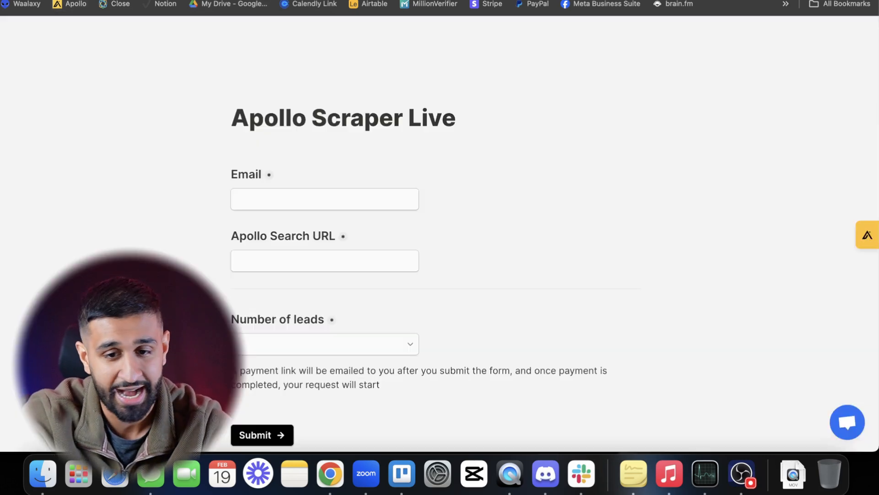
- Switch back to the Apollo people search and show the total results
key(ctrl+shift+Tab)
key(ctrl+shift+Tab)
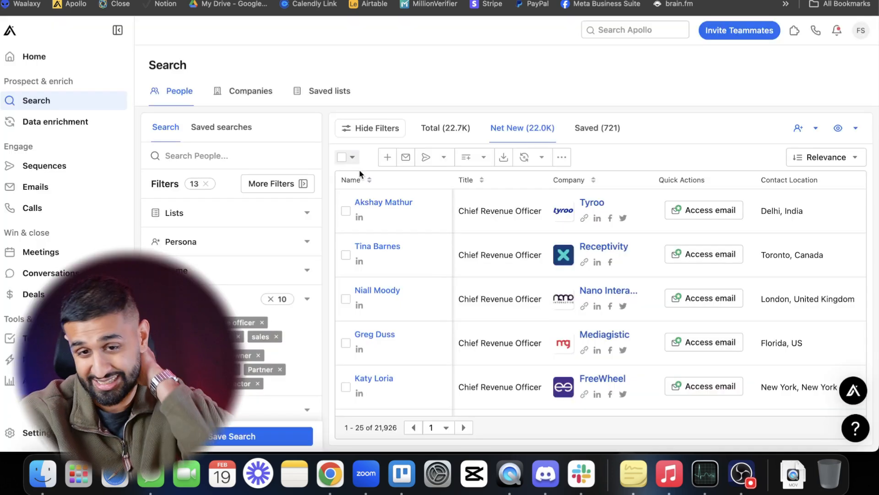
click(434, 130)
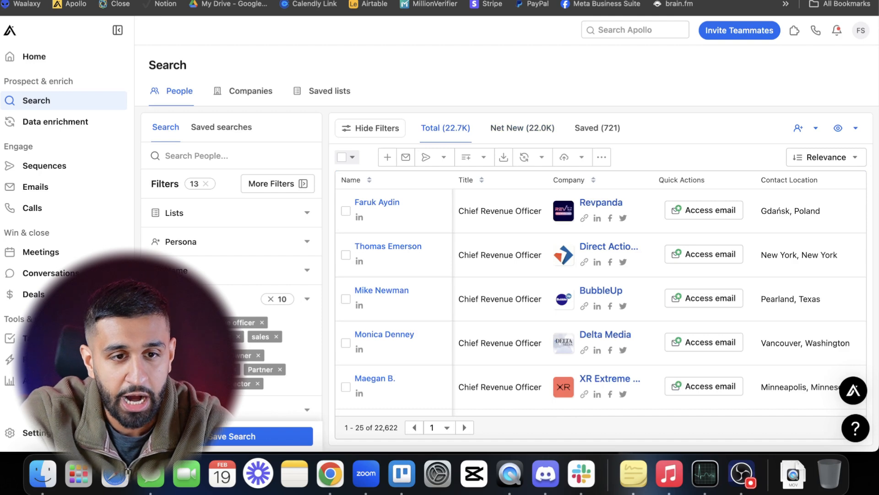
- Switch to ExportApollo.io, open its lead request form and go to the first name field in the contact details
key(ctrl+Tab)
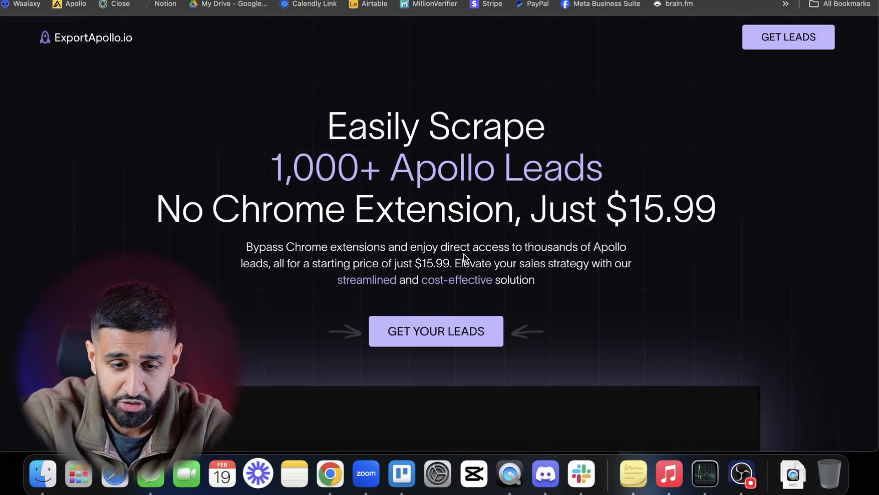
scroll(441, 304, down, 1)
click(444, 306)
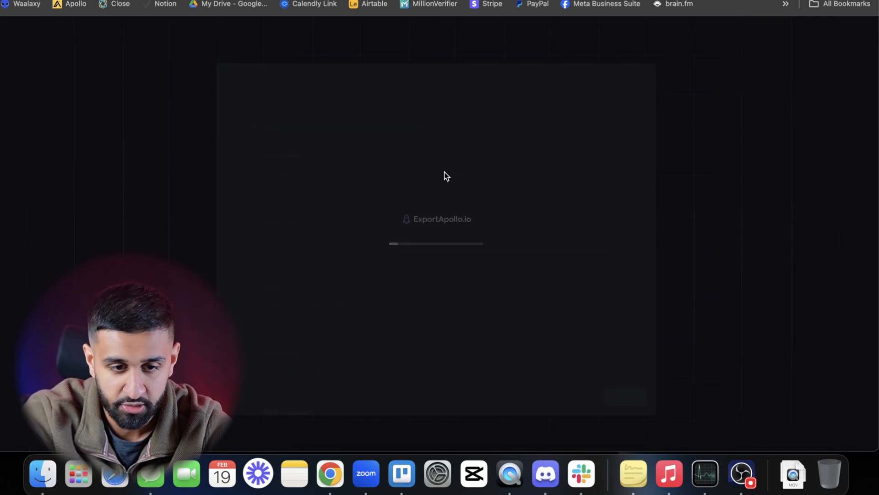
click(330, 180)
click(354, 207)
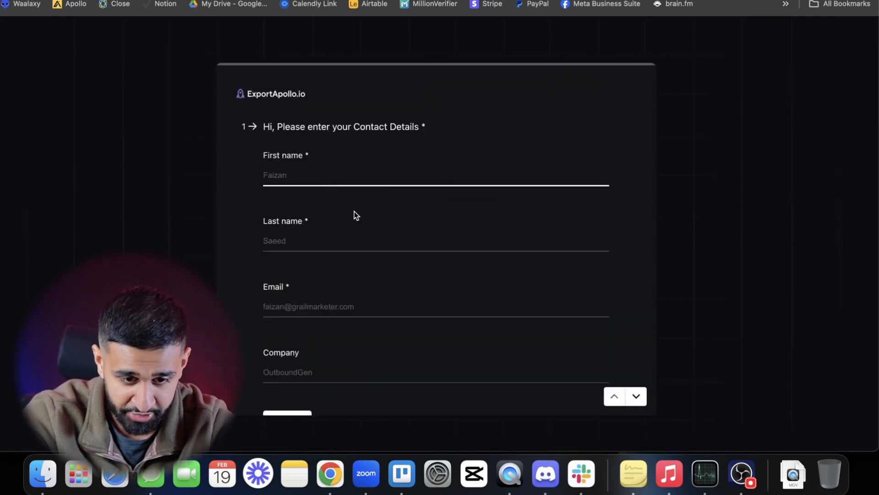
- Submit the contact details and request a One time list for the copied Apollo search URL, identified by a marketing agency tag
click(286, 335)
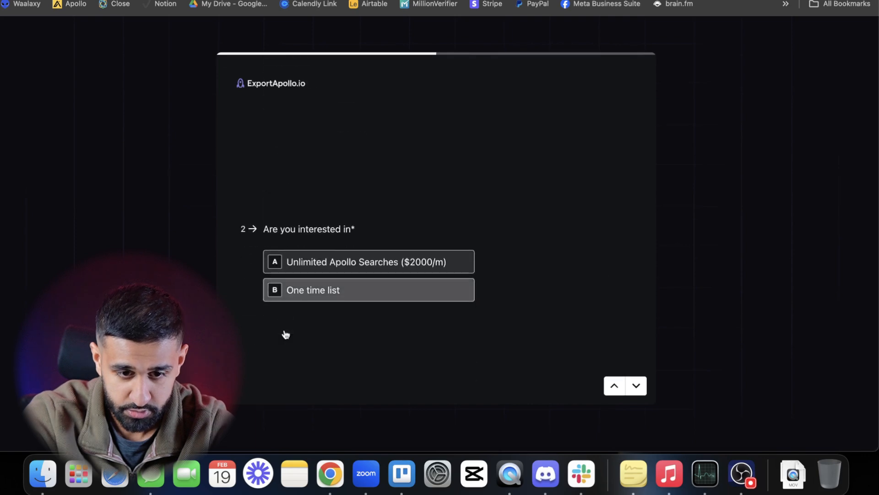
click(305, 259)
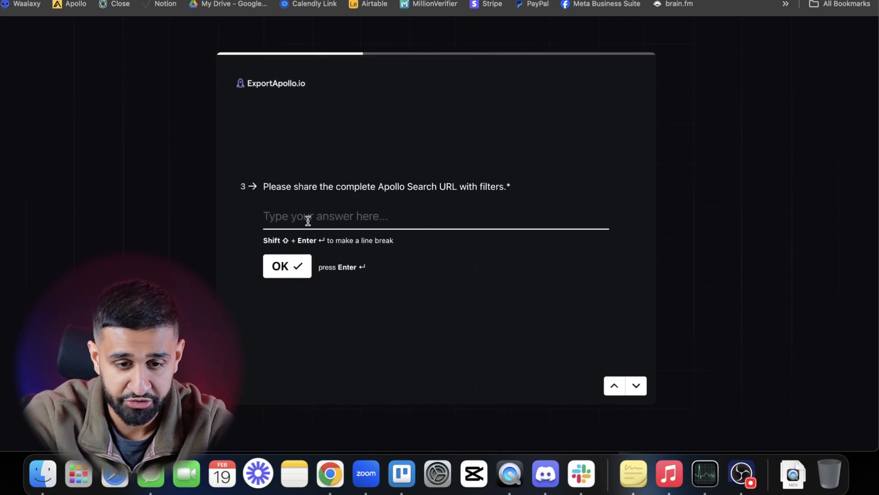
text(https://app.apollo.io/#/people?finderViewId=5b8050d050a3893c382e9360&organizationIndustryTagIds[]=5567cd467369644d39040000&page=1&personSeniorities[]=owner&personSeniorities[]=founder&personSeniorities[]=c_suite&personSeniorities[]=partner&personSeniorities[]=vp&personSeniorities[]=head&personSeniorities[]=director&personTitles[]=chief%20revenue%20officer&personTitles[]=business%20development&personTitles[]=sales&contactEmailStatusV2[]=likely_to_engage&contactEmailStatusV2[]=verified)
click(281, 330)
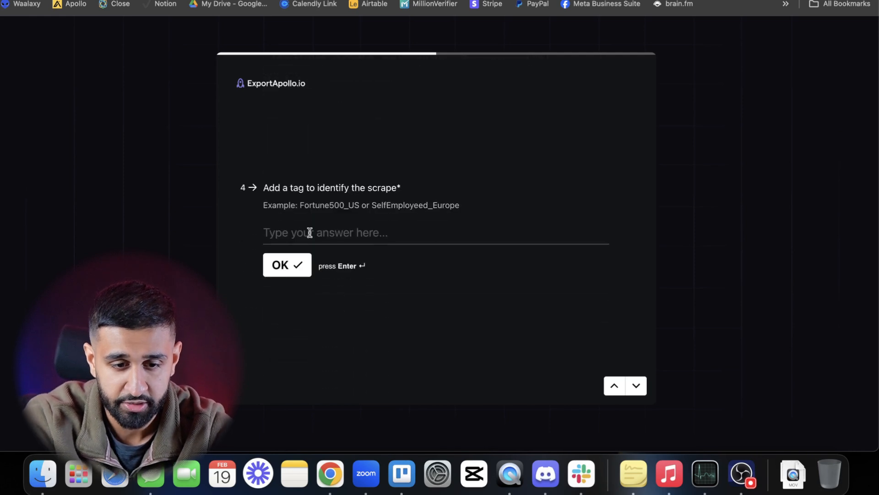
text(Marketing Agency list)
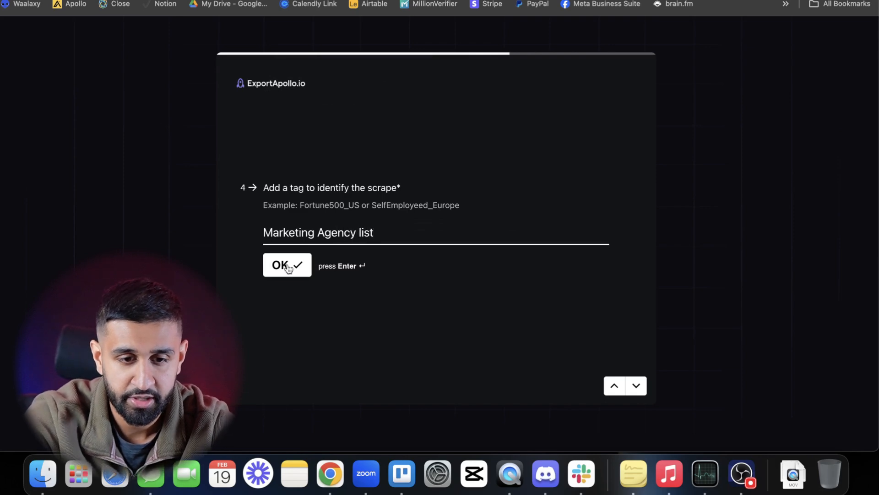
click(288, 266)
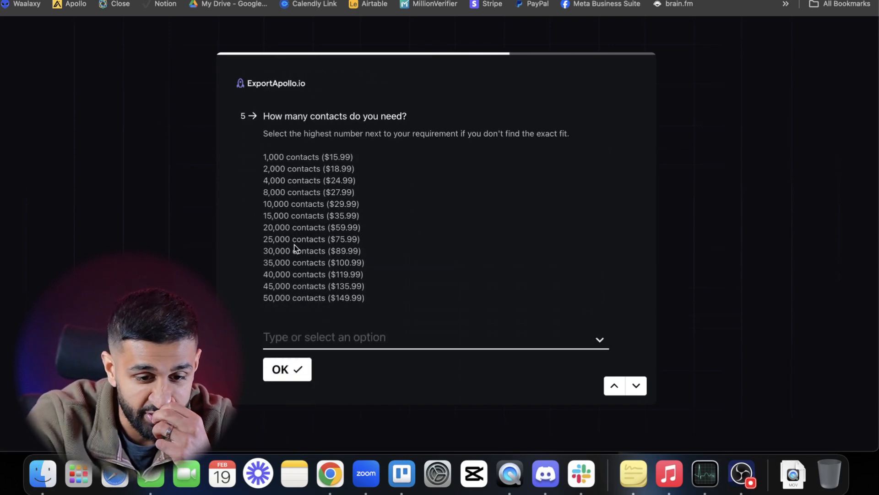
- Set the number of contacts needed to 30,000 and examine the card payment form
click(337, 252)
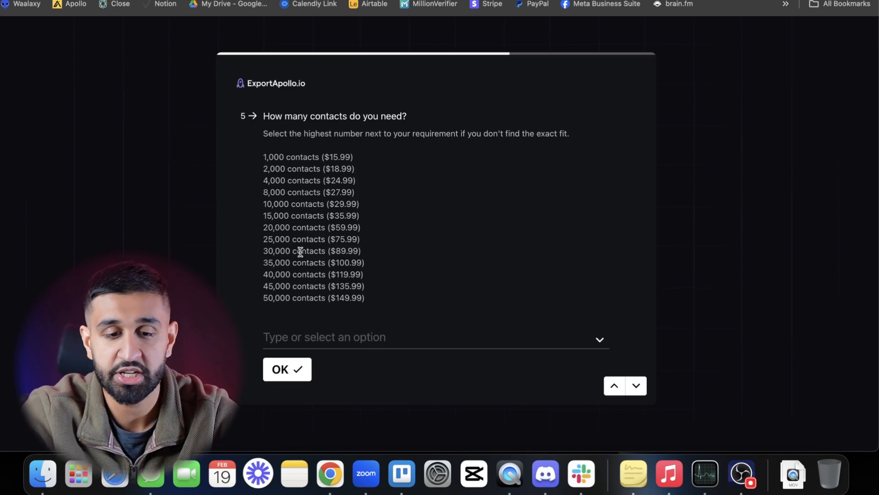
click(307, 337)
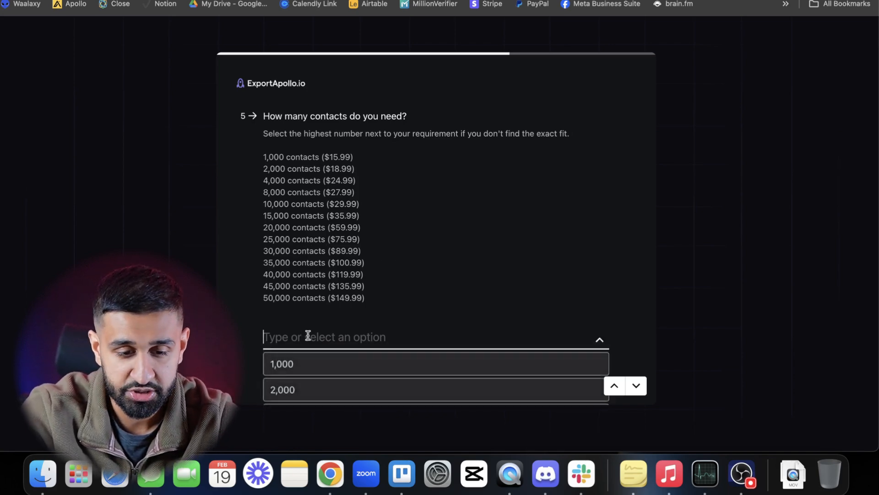
click(239, 235)
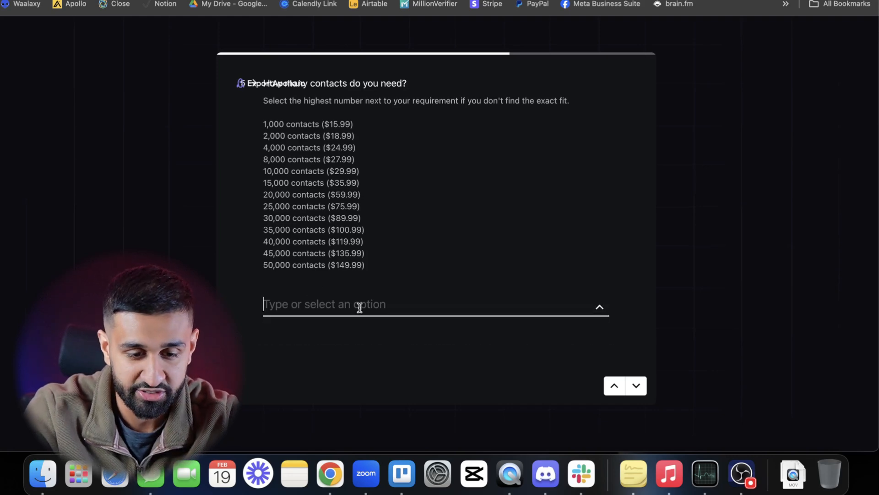
click(357, 304)
click(362, 285)
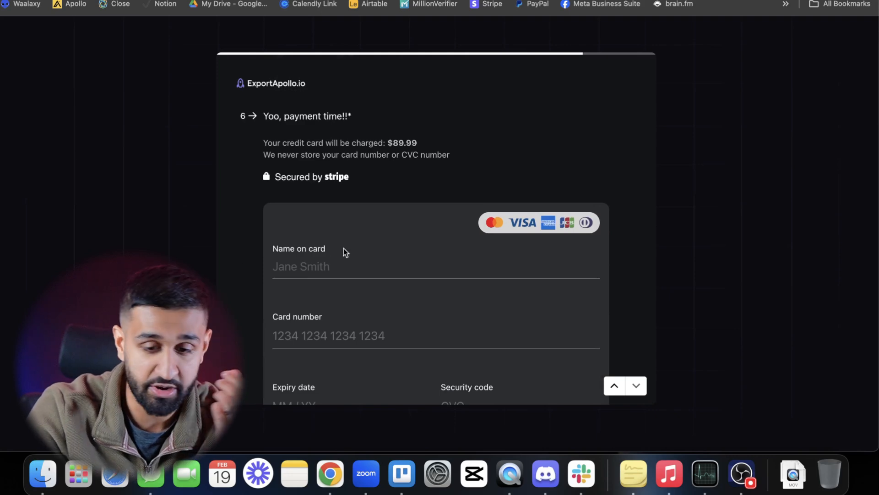
scroll(346, 250, down, 3)
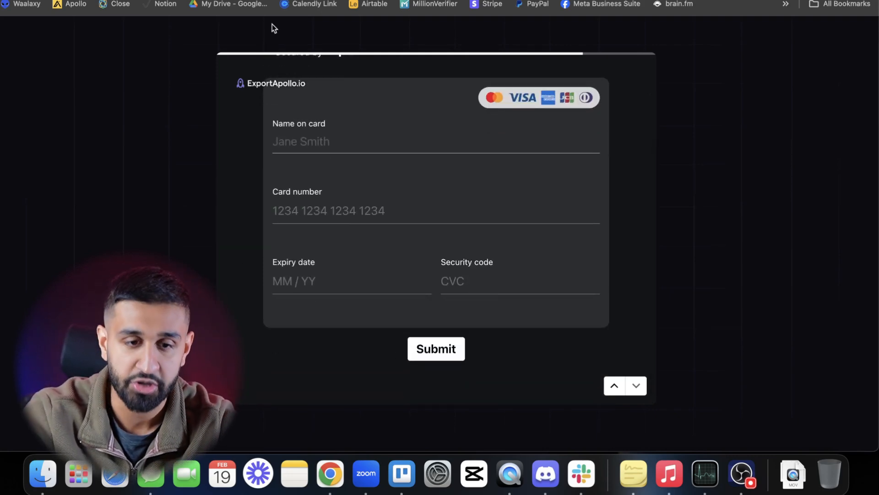
scroll(353, 180, up, 5)
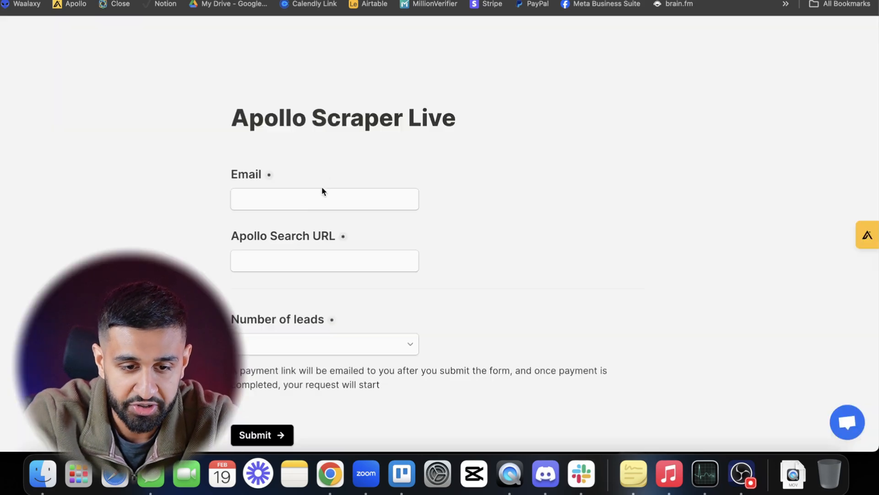
- Switch to the Apollo Scraper Live form and fill in the email, the copied Apollo search URL and 27000 leads
click(322, 193)
click(314, 227)
click(289, 263)
key(super+v)
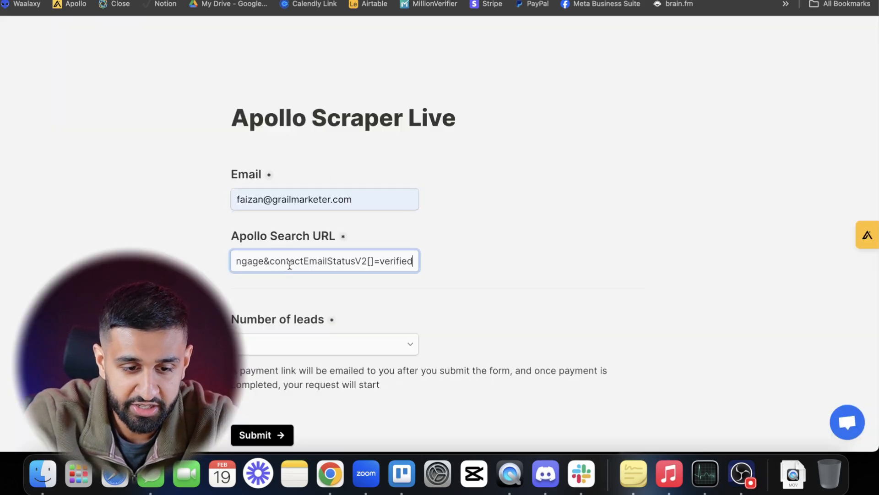
click(276, 348)
scroll(280, 250, down, 4)
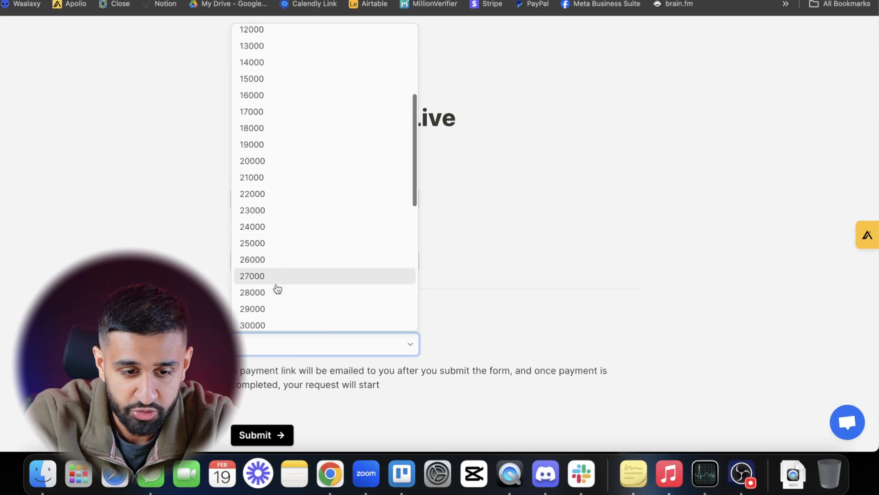
click(274, 276)
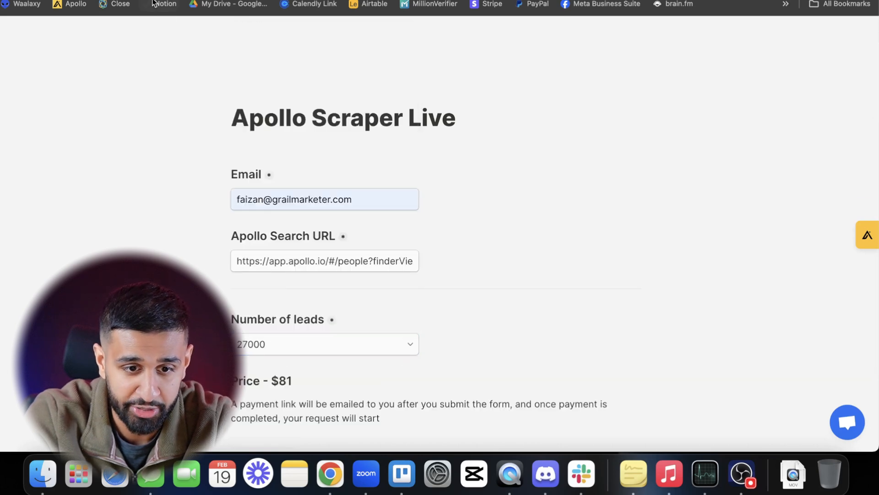
- Select a smaller number of leads in Apollo Scraper Live and set the ExportApollo.io request to 25,000 contacts to compare prices
click(152, 0)
click(206, 0)
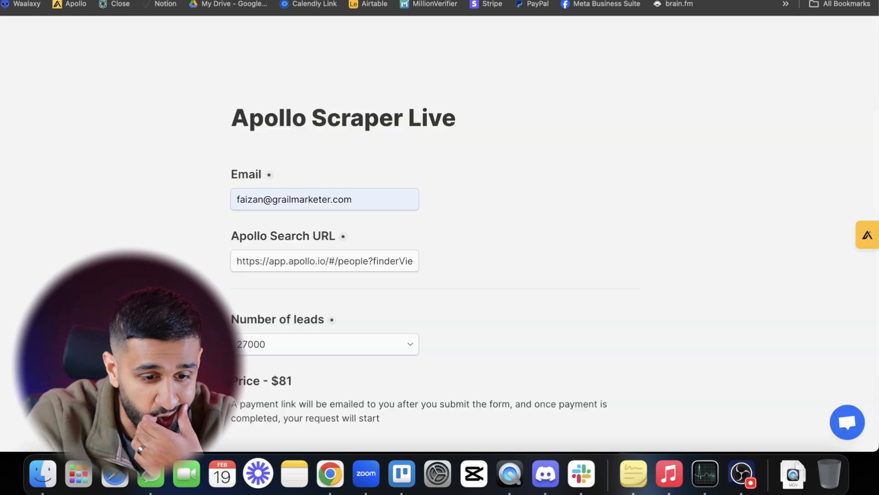
click(288, 350)
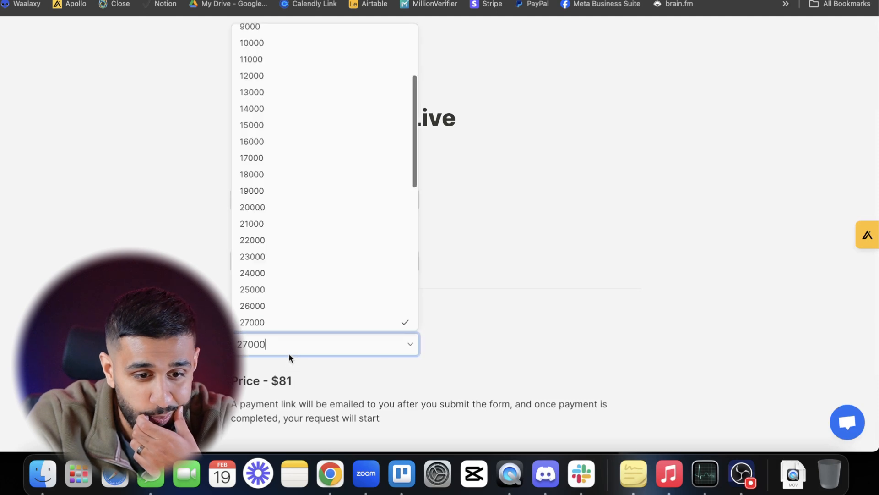
click(300, 256)
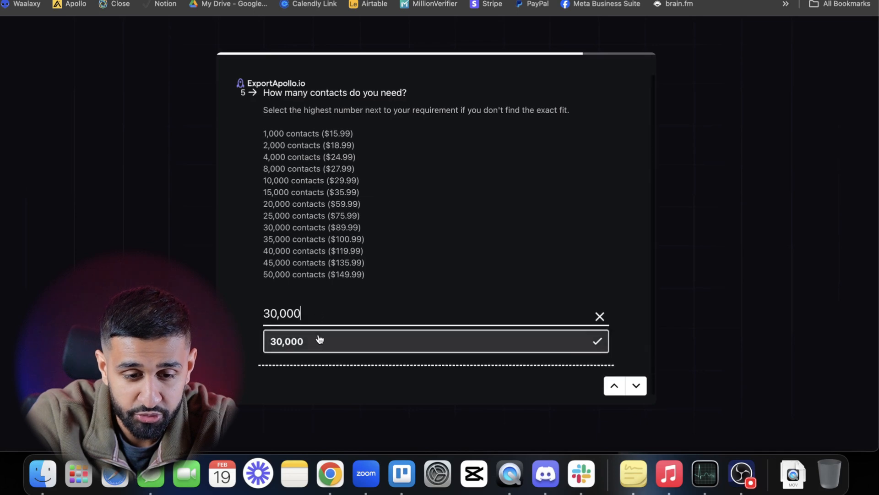
click(317, 339)
scroll(267, 197, up, 3)
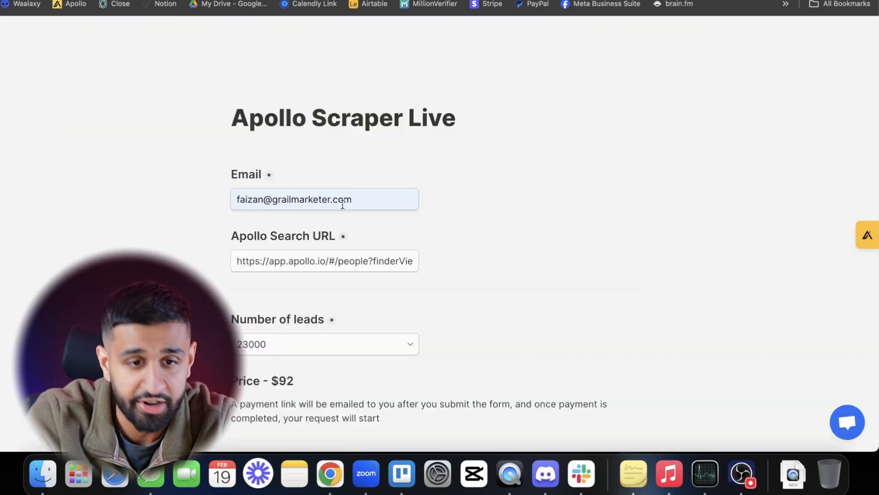
scroll(343, 205, down, 1)
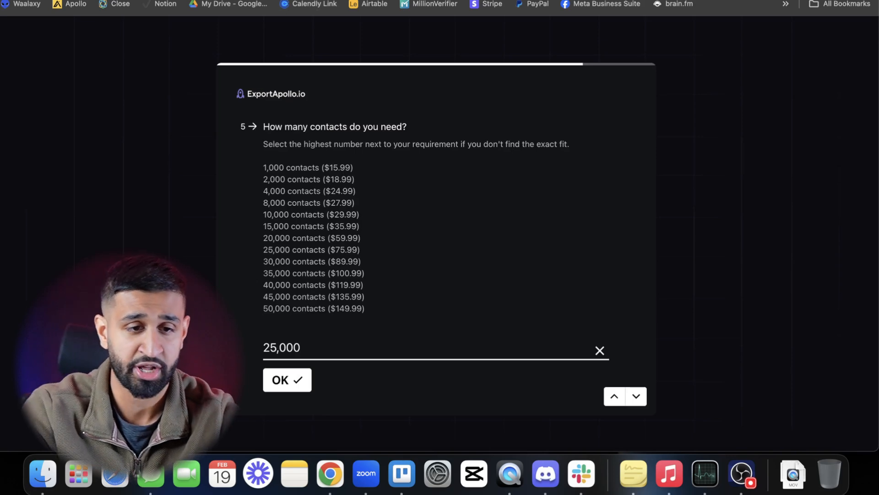
- Switch to Gmail to examine the "Apollo Leads Scraped" email with its download link, and look at the recently downloaded files
click(186, 256)
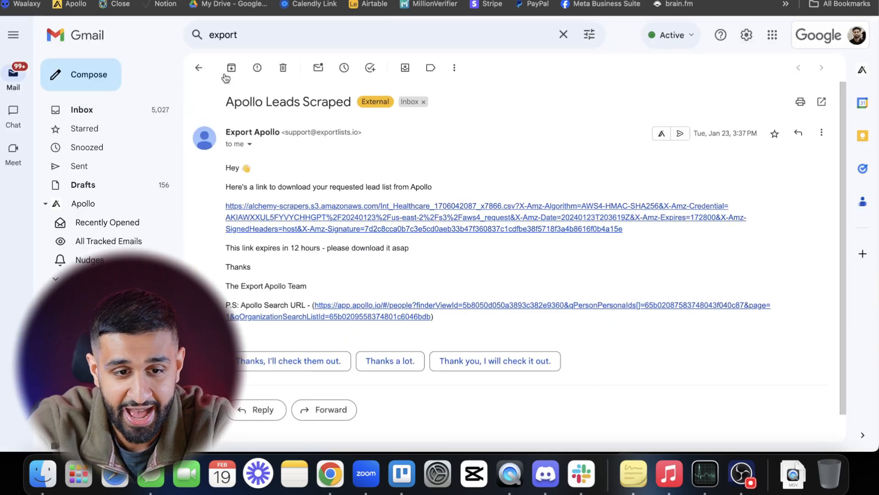
drag(230, 102, 348, 103)
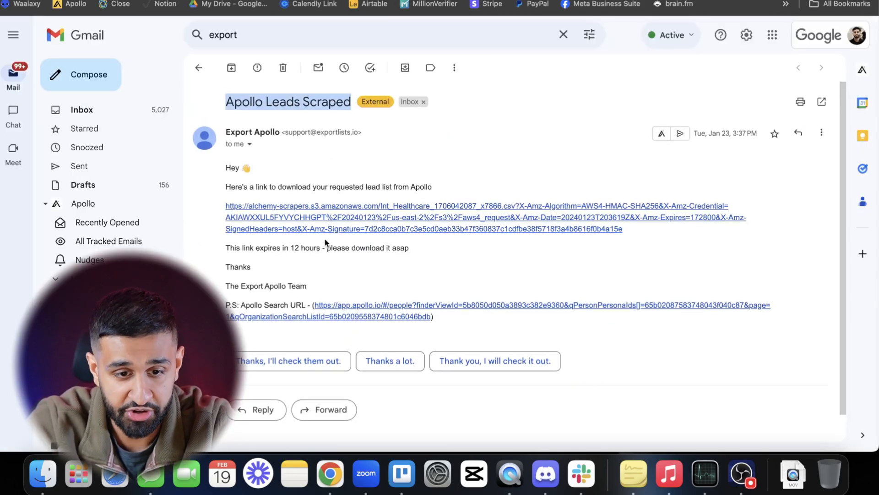
click(794, 475)
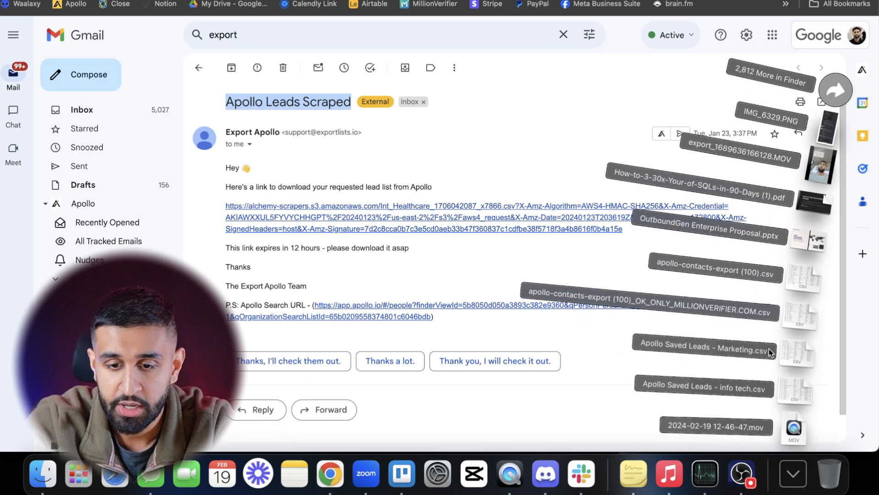
click(604, 409)
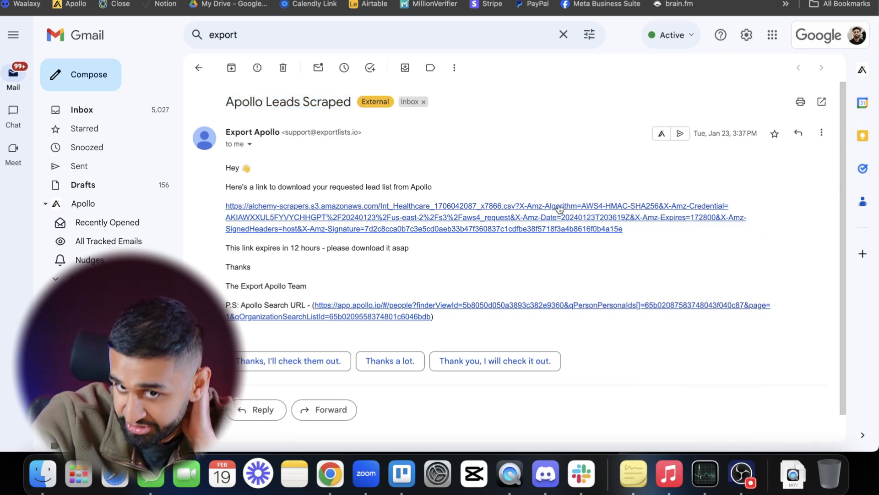
- Open the MillionVerifier site in a new browser tab and log in to the account
key(super+t)
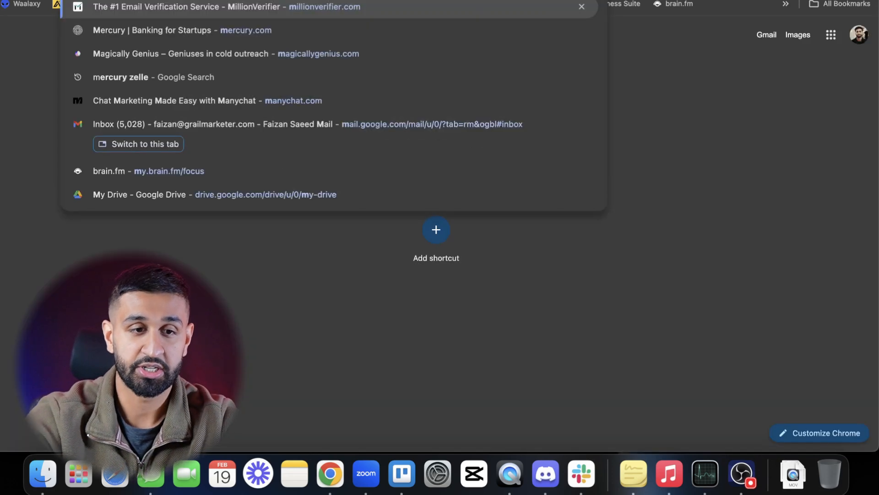
text(mil)
key(Return)
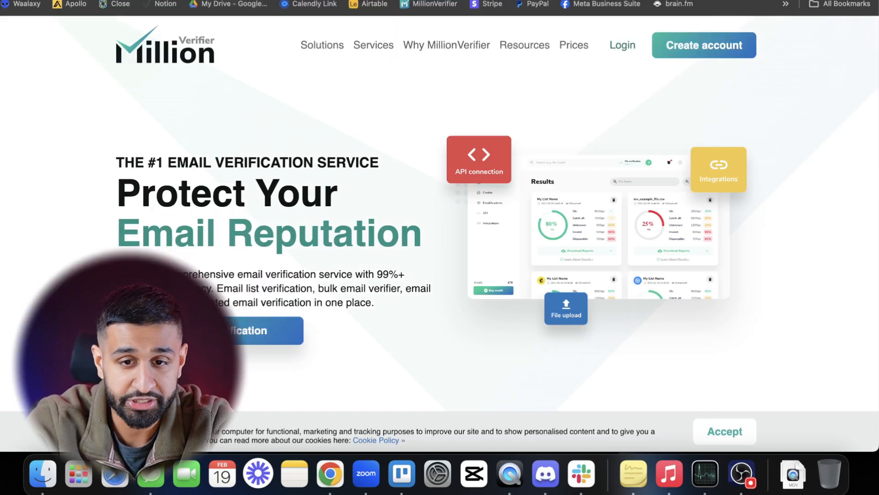
click(614, 45)
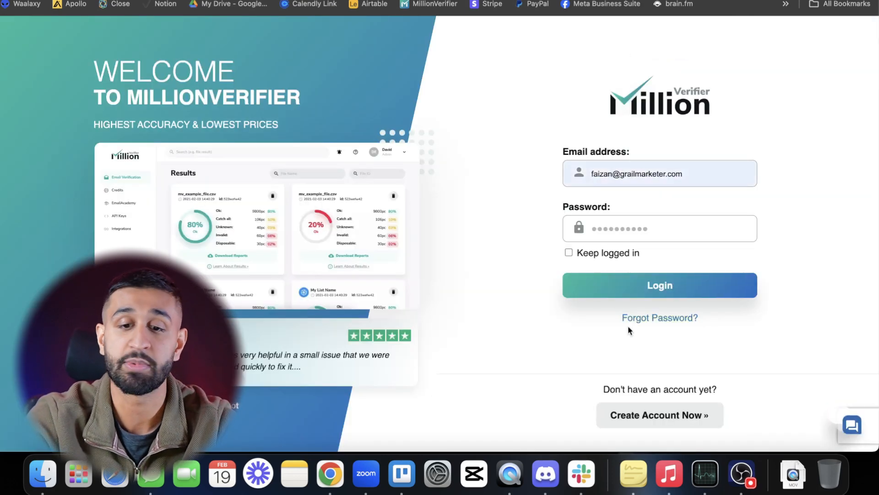
click(630, 294)
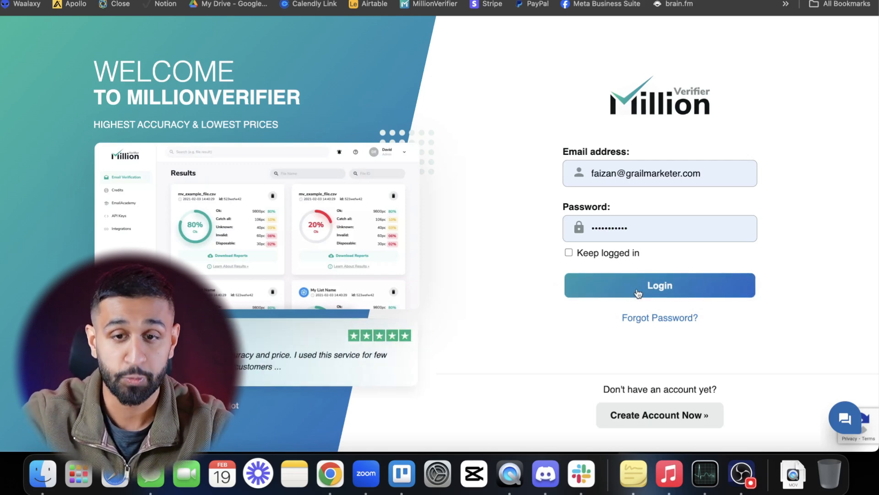
click(638, 293)
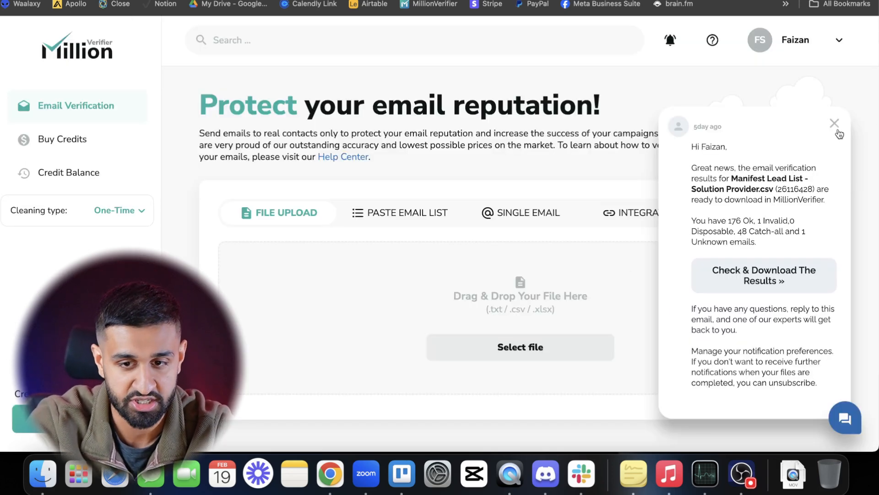
- Dismiss the results notification and upload "Apollo Saved Leads - Marketing.csv" from the Downloads folder for email verification
click(838, 131)
scroll(575, 279, down, 5)
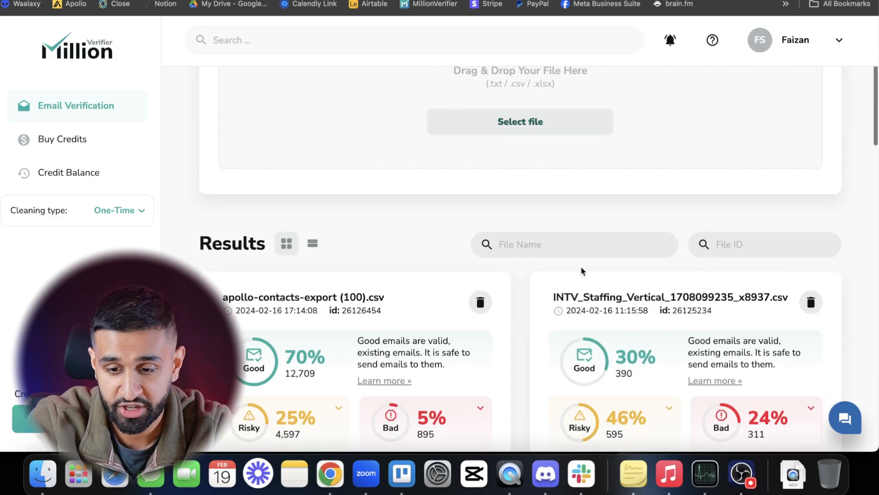
scroll(582, 271, down, 3)
click(793, 474)
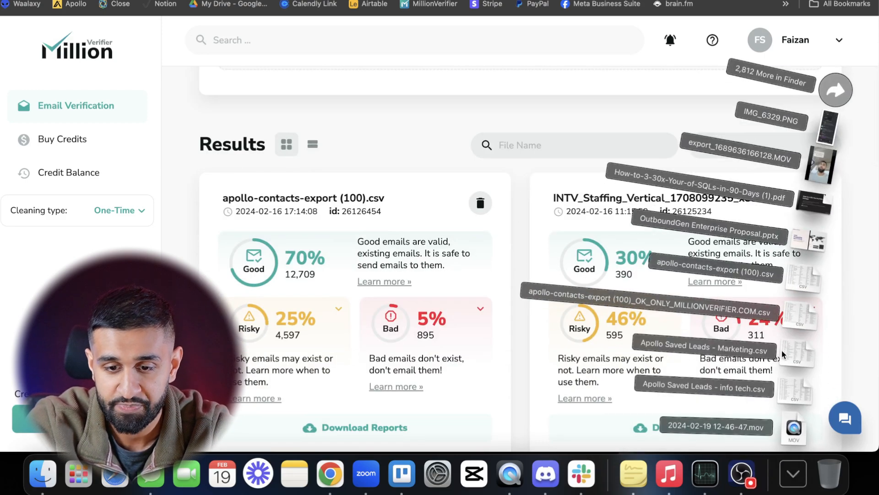
scroll(503, 177, up, 8)
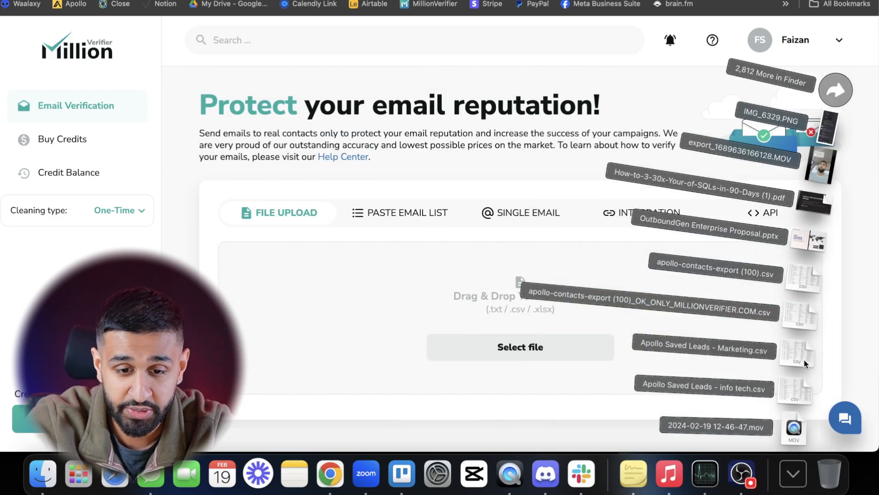
drag(804, 359, 514, 295)
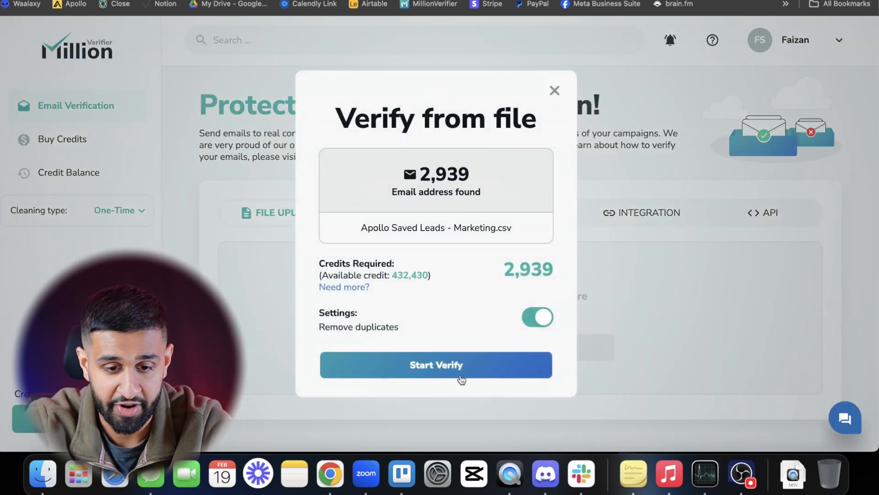
- Close the verification dialog without starting it and delete "Apollo Saved Leads - Marketing.csv" from the results
click(555, 91)
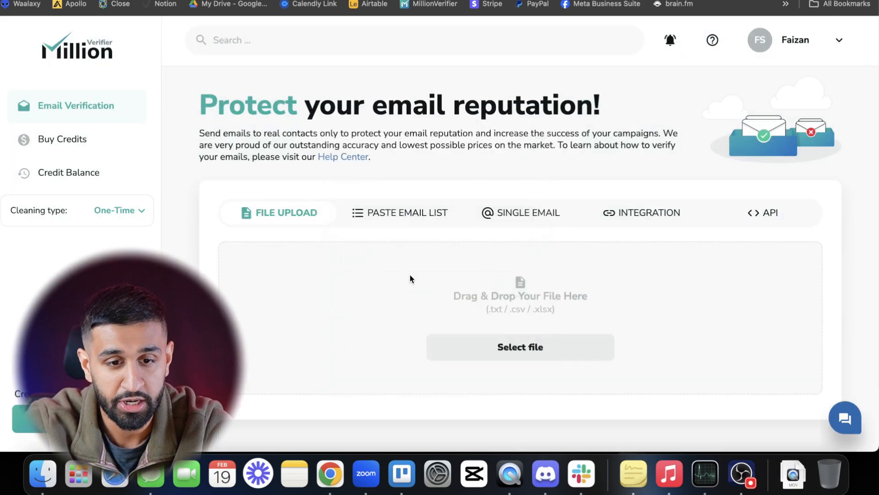
scroll(411, 276, down, 10)
scroll(410, 277, up, 3)
click(480, 173)
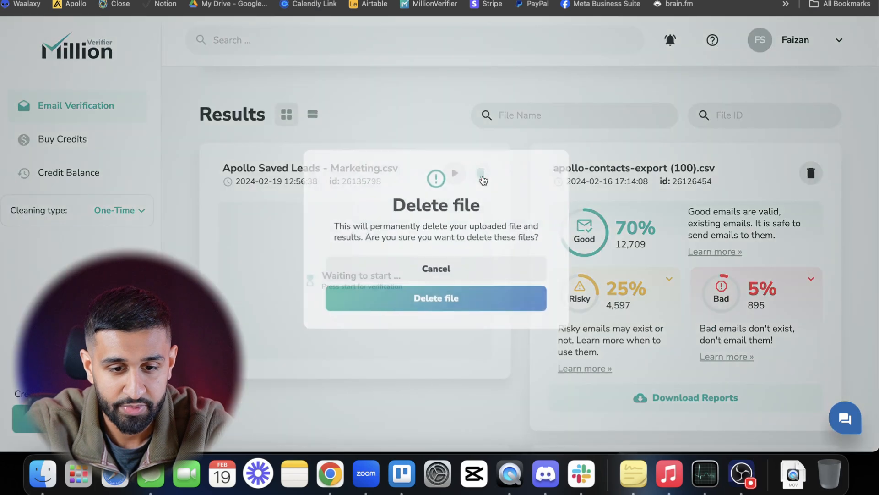
click(477, 296)
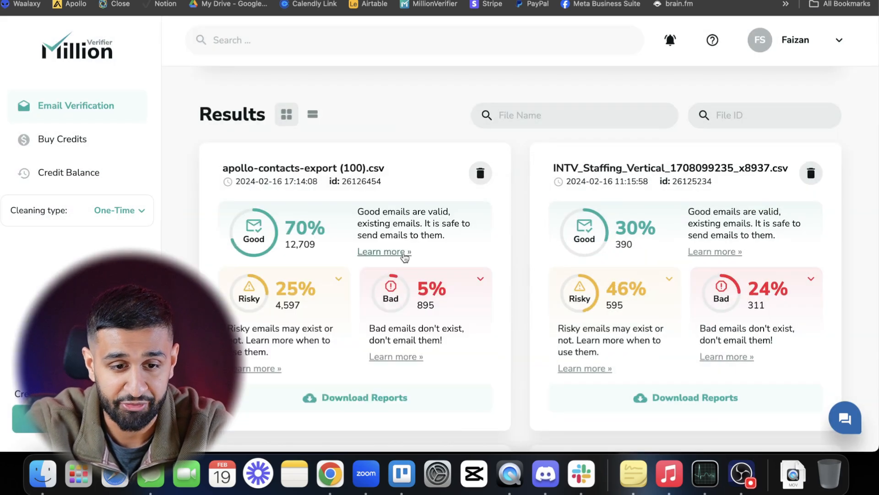
- Examine the good, risky and bad email results of apollo-contacts-export (100).csv
scroll(398, 251, down, 1)
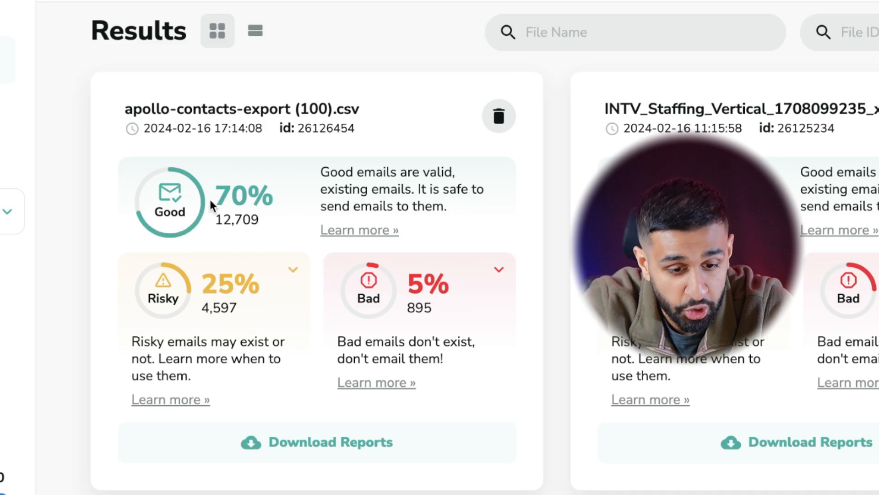
scroll(296, 358, down, 1)
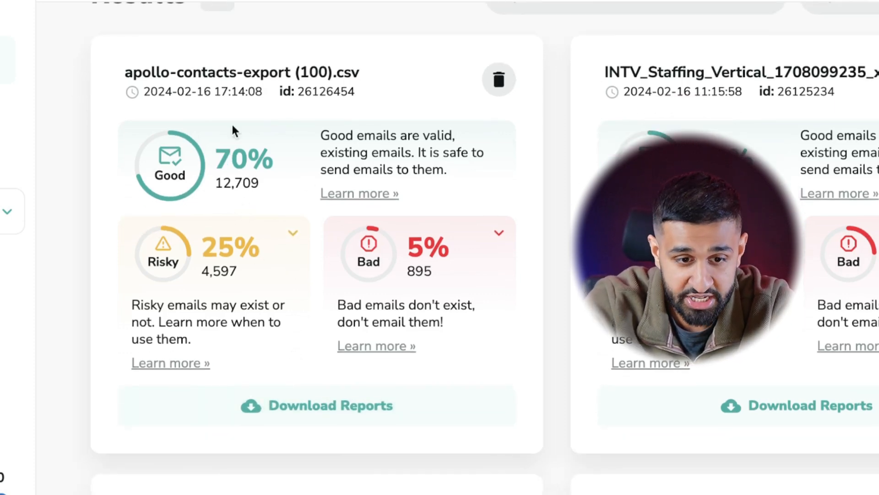
drag(216, 160, 274, 164)
click(272, 180)
mouse_move(310, 314)
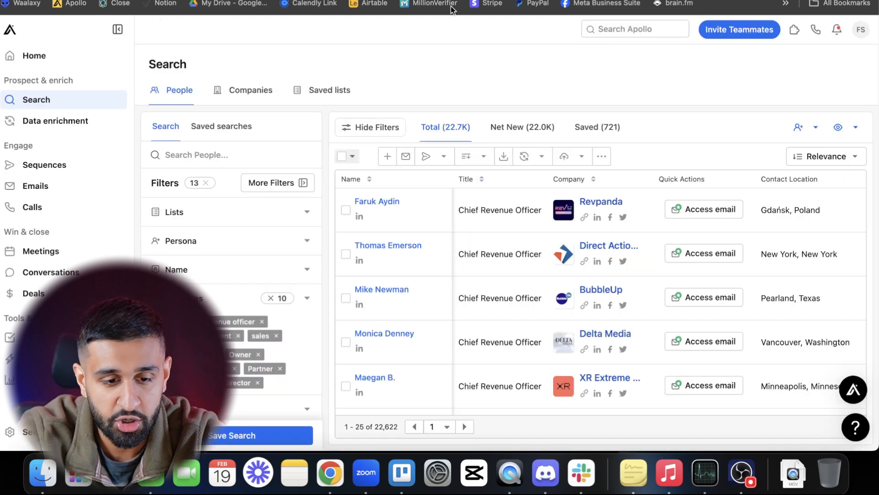
- Switch to the Apollo people search and clear its job title, management level and industry filters
scroll(259, 315, down, 1)
scroll(262, 321, up, 1)
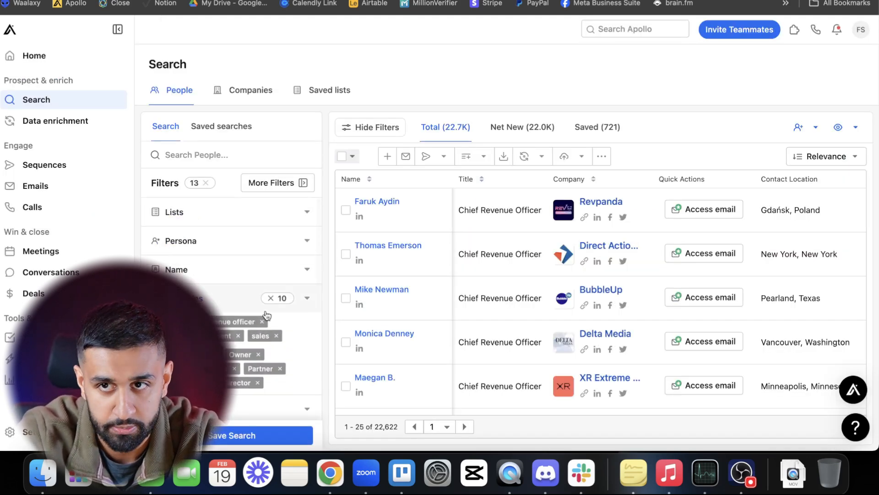
scroll(264, 323, down, 3)
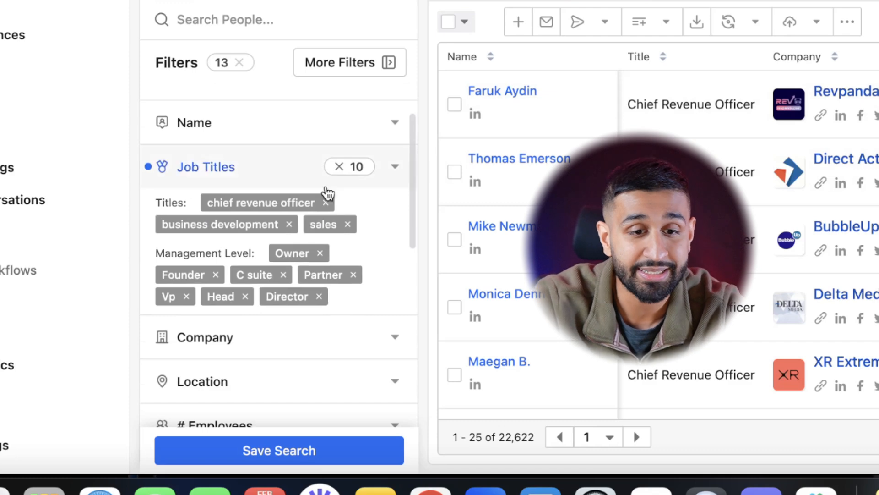
click(325, 203)
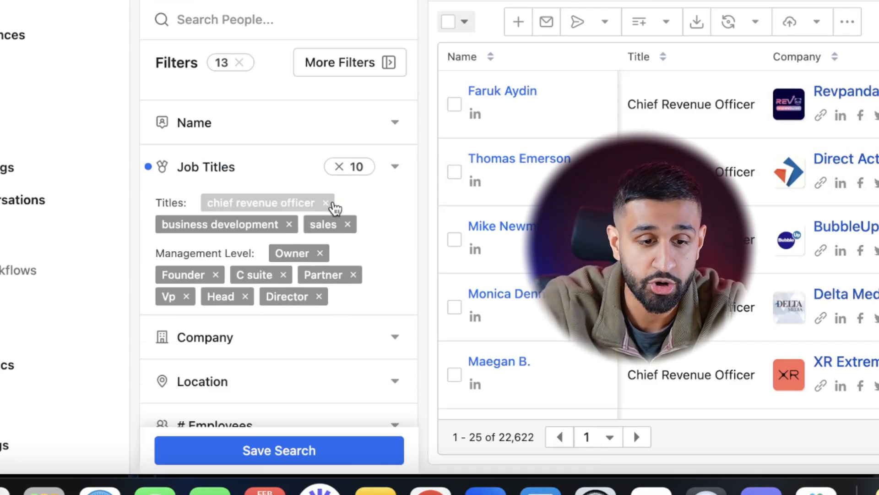
click(340, 167)
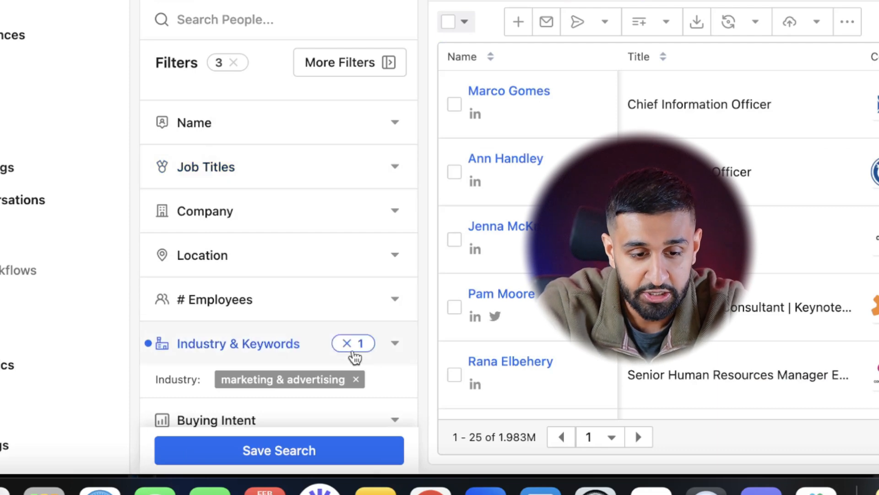
click(351, 347)
- Filter the people search by the financial services industry
click(245, 338)
click(244, 277)
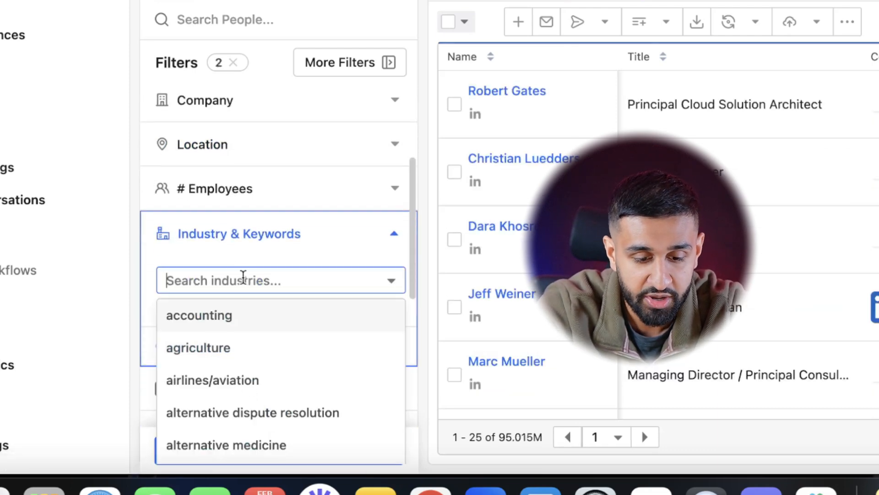
text(fin)
click(227, 314)
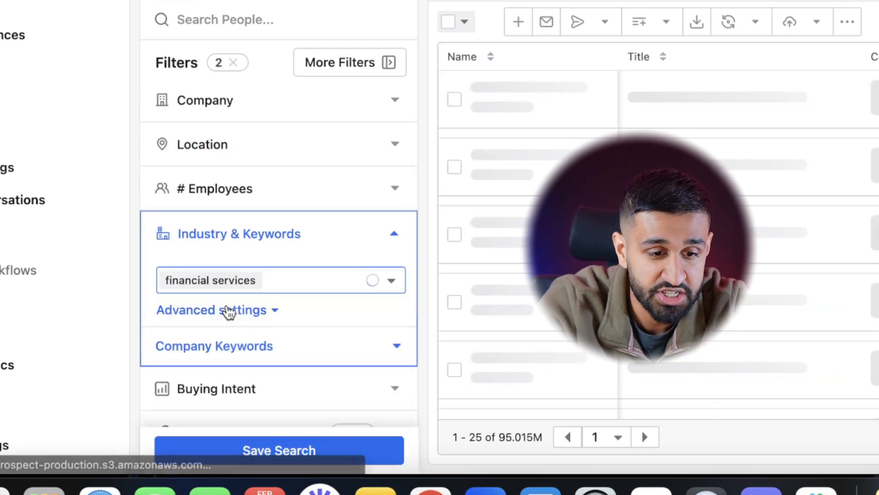
- Set the contact location filter to the United States region
scroll(306, 196, up, 1)
click(305, 196)
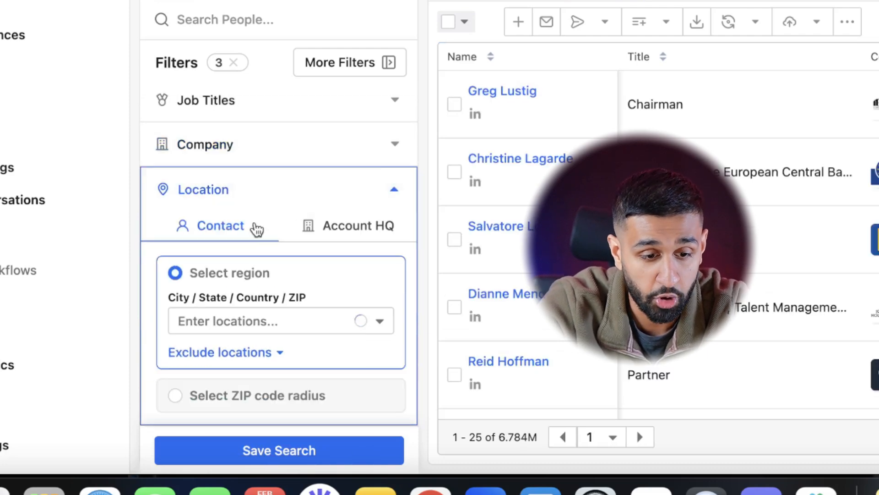
click(218, 314)
click(221, 135)
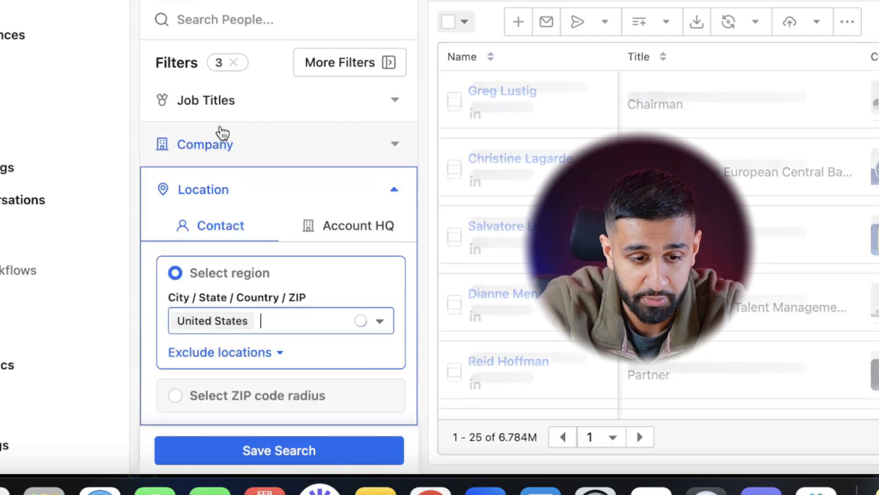
- Add marketing as a job title filter
click(206, 100)
click(216, 181)
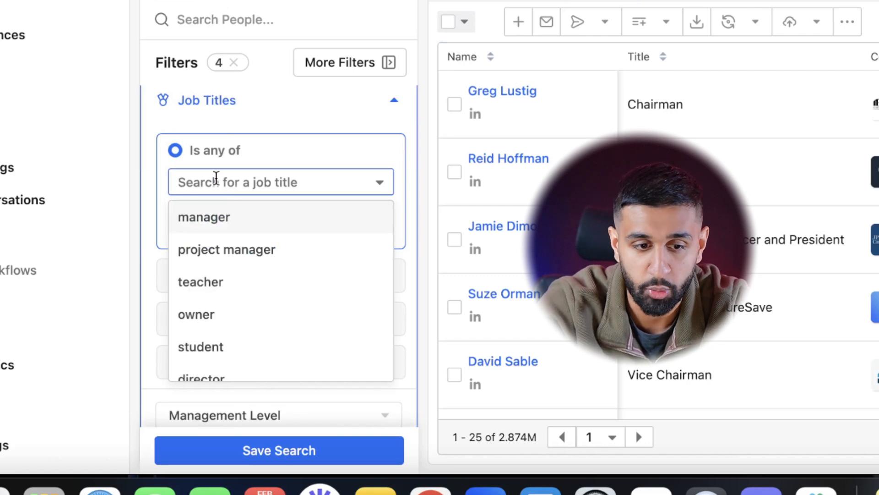
text(Marke)
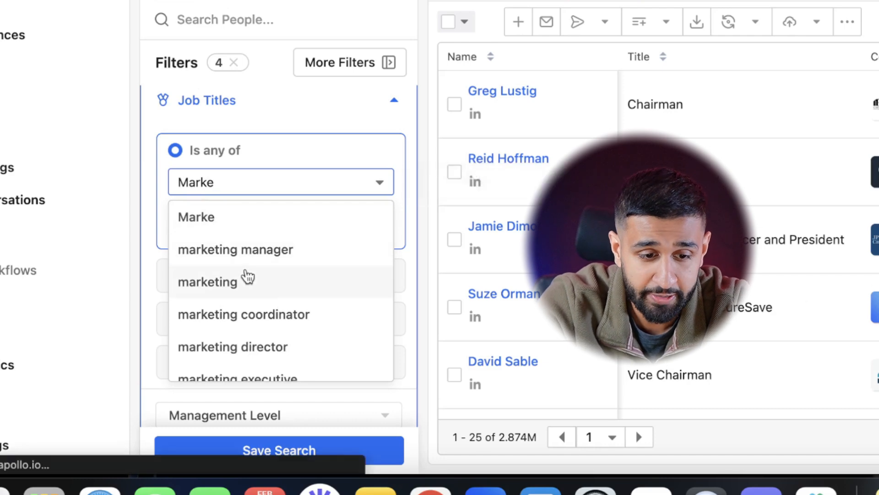
click(247, 276)
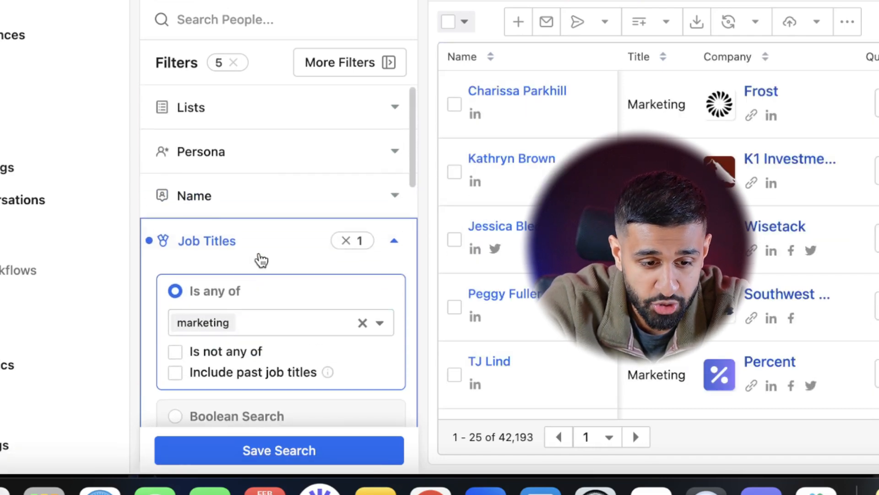
- Restrict the management level to Owner, Founder, C suite, Partner, Vp, Head and Director
scroll(256, 259, down, 5)
click(247, 295)
scroll(250, 301, down, 3)
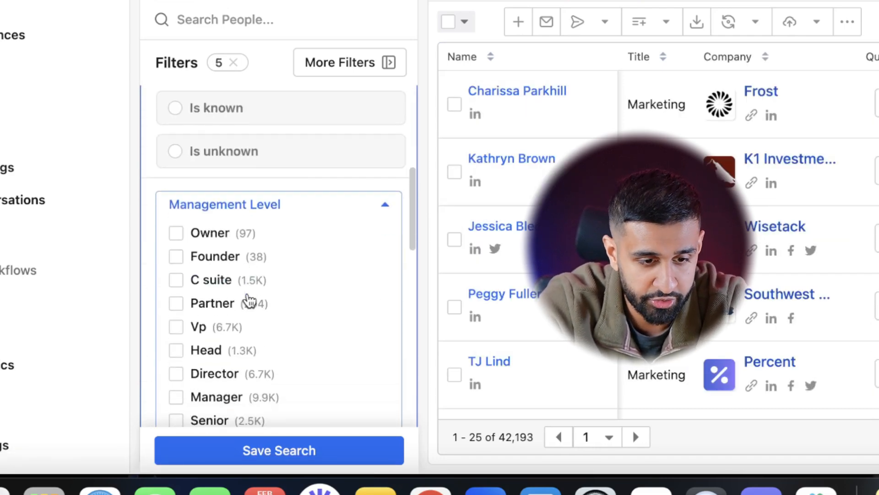
click(176, 257)
click(177, 281)
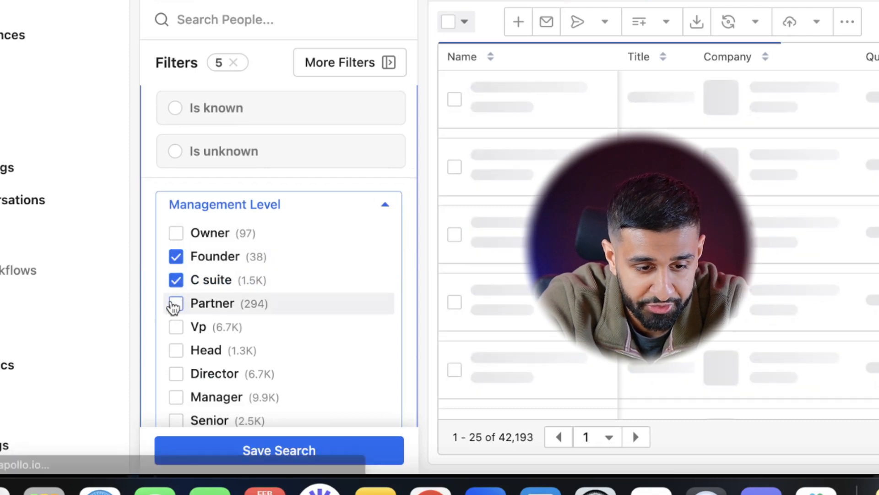
click(176, 303)
click(176, 326)
click(177, 350)
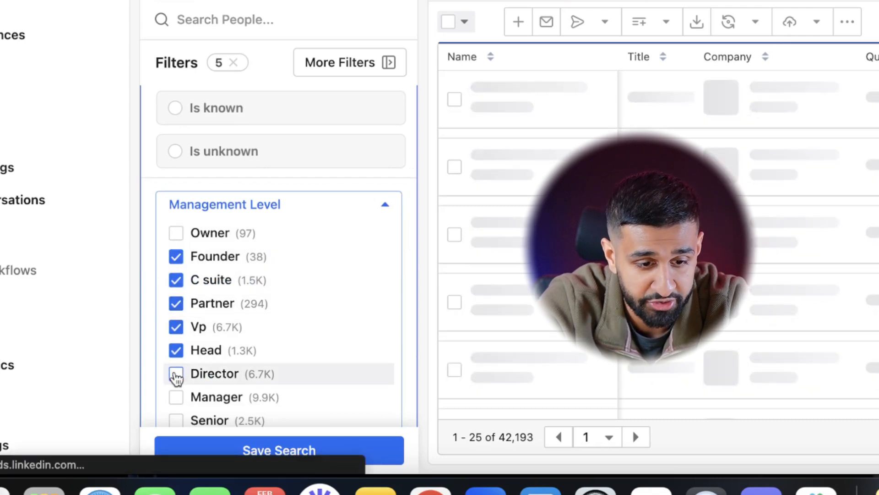
click(177, 373)
click(176, 233)
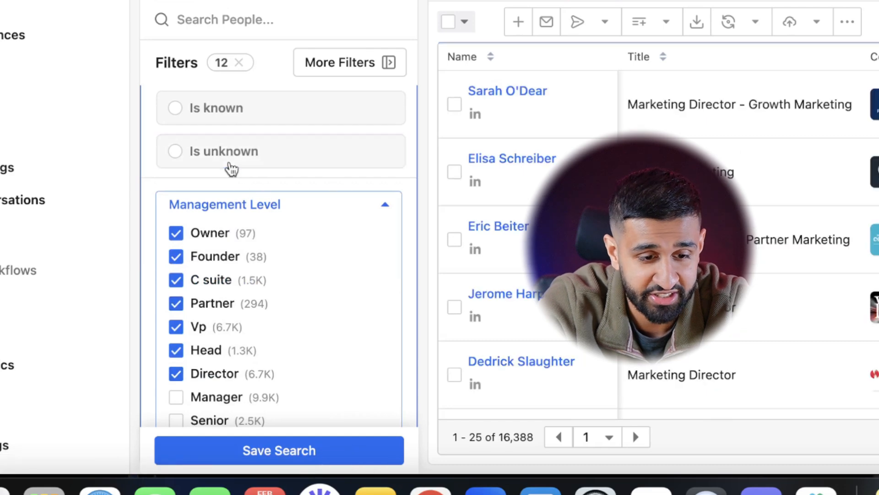
- Check the remaining filters and examine the titles, companies, locations and employee counts of the filtered contacts
scroll(232, 169, down, 10)
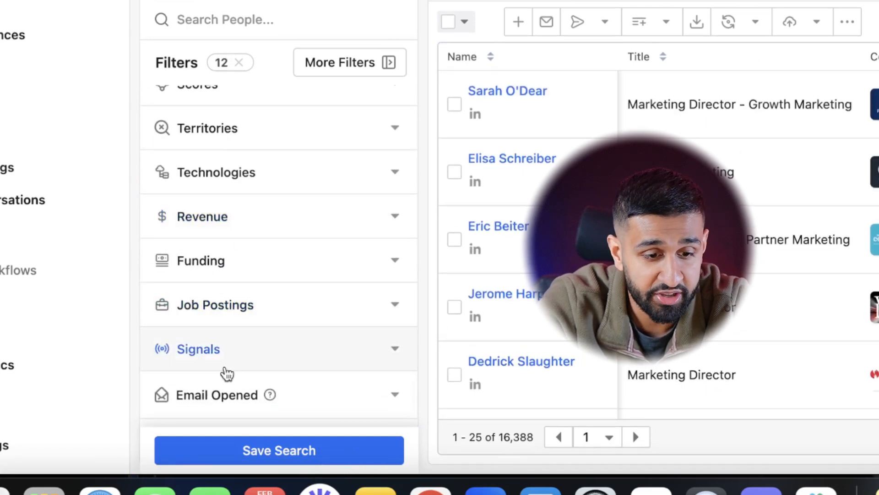
scroll(261, 193, up, 3)
scroll(264, 190, up, 2)
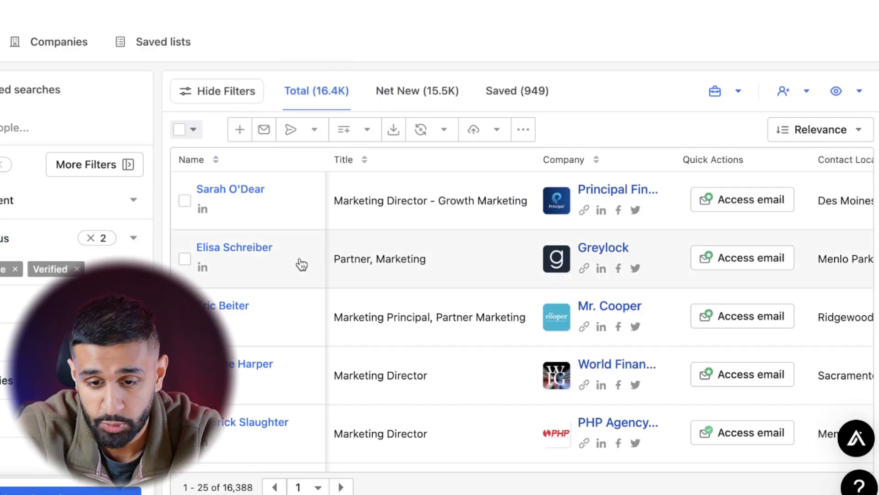
scroll(395, 262, down, 2)
scroll(674, 284, right, 3)
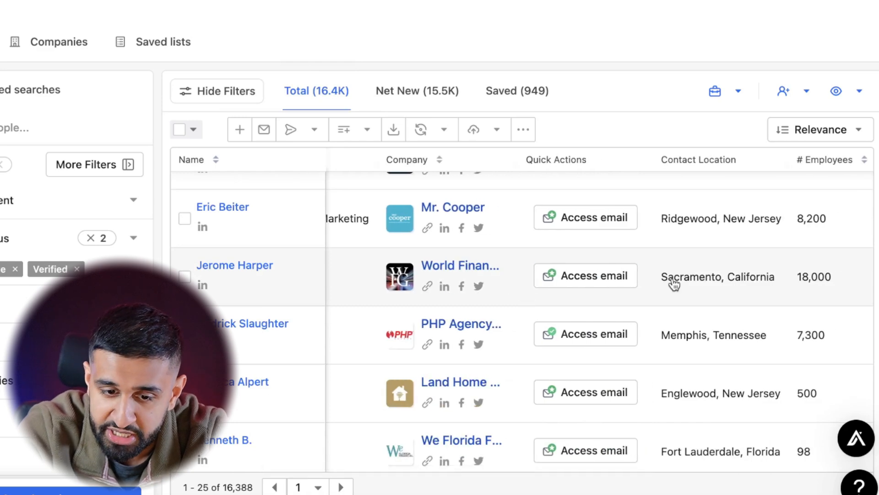
scroll(672, 283, left, 3)
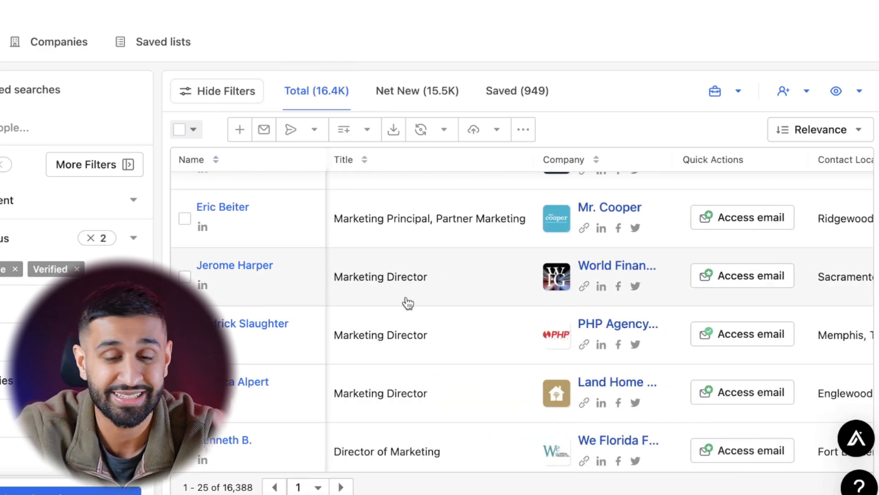
scroll(407, 303, up, 2)
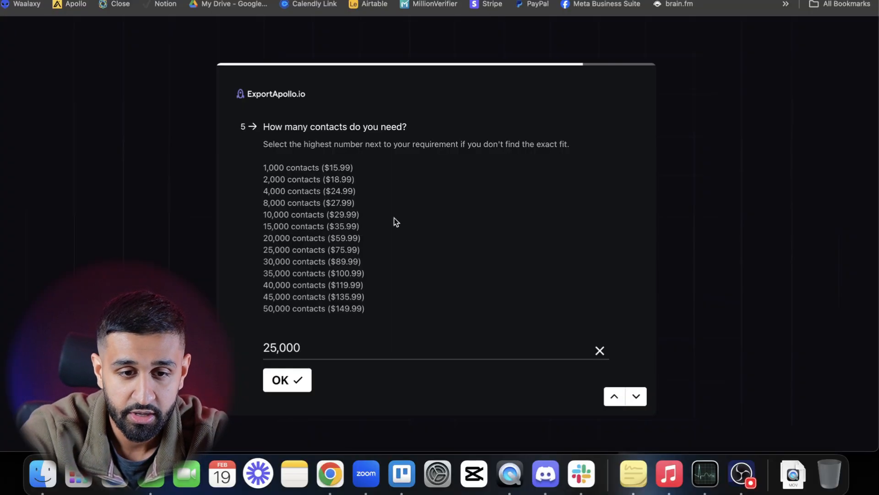
- In the ExportApollo.io form, clear the number of contacts and return through the One time list question to the search URL question
click(600, 350)
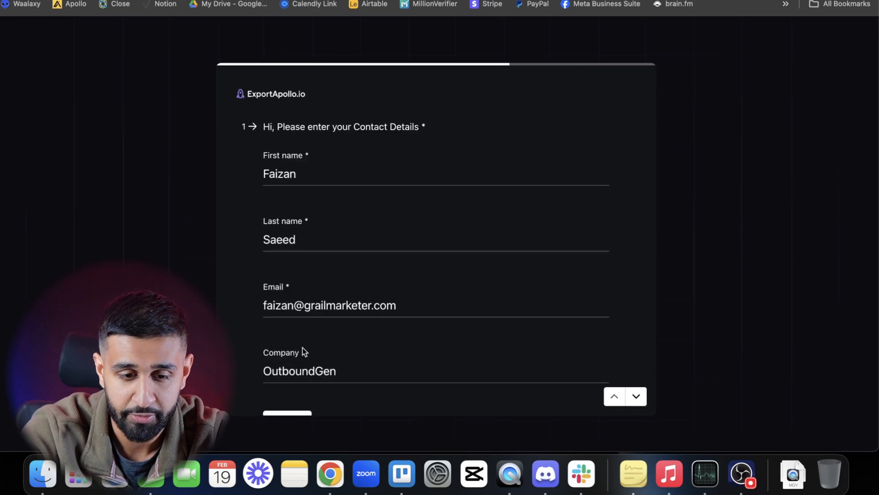
scroll(302, 347, down, 2)
click(299, 346)
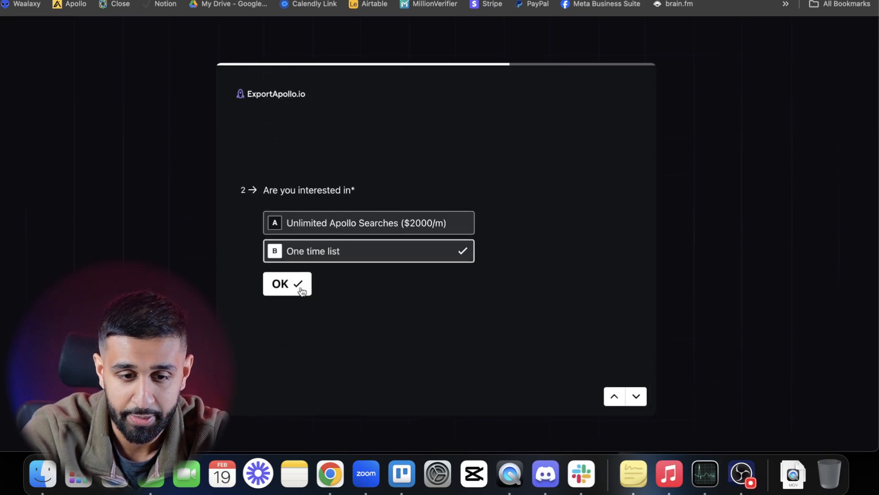
click(297, 288)
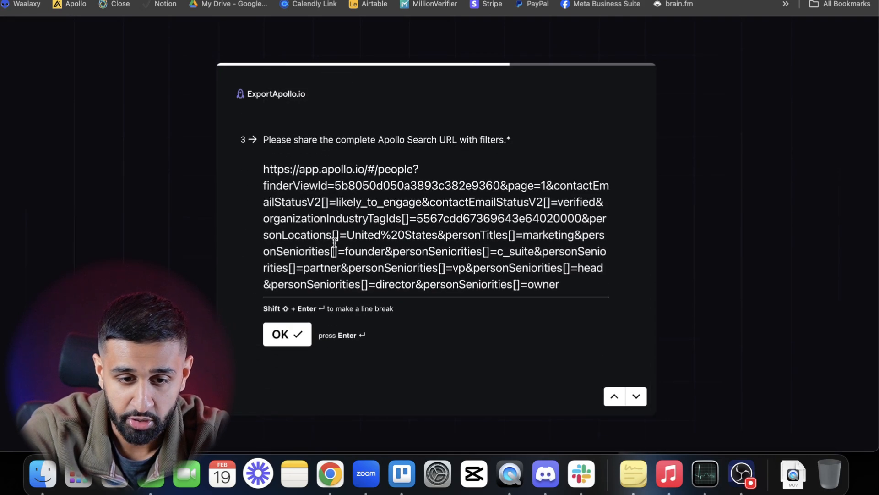
- Replace the Apollo search URL in the form with the copied URL of the filtered search and submit it
click(336, 250)
key(super+a)
text(https://app.apollo.io/#/people?finderViewId=5b8050d050a3893c382e9360&page=1&contactEmailStatusV2[]=likely_to_engage&contactEmailStatusV2[]=verified&organizationIndustryTagIds[]=5567cdd67369643e64020000&personLocations[]=United%20States&personTitles[]=marketing&personSeniorities[]=founder&personSeniorities[]=c_suite&personSeniorities[]=partner&personSeniorities[]=vp&personSeniorities[]=head&personSeniorities[]=director&personSeniorities[]=owner)
click(279, 339)
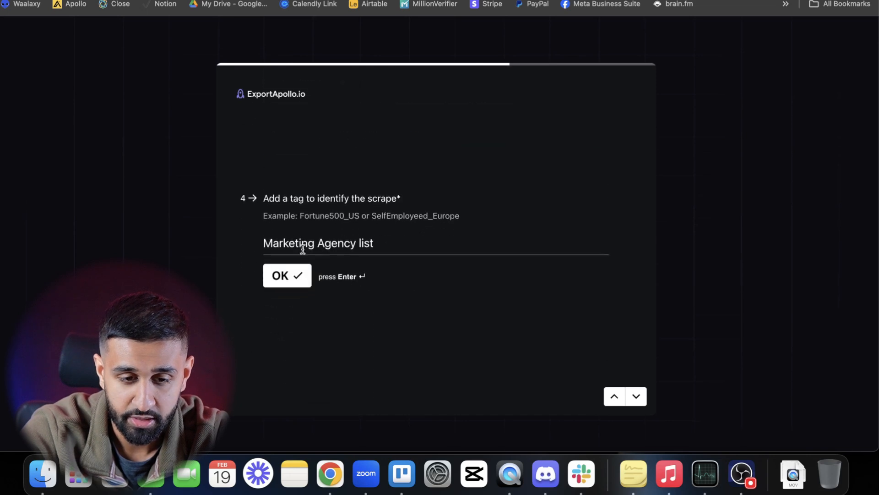
- Tag the scrape as "Financial Services List" and continue to the number of contacts question
double_click(304, 246)
key(super+a)
text(Fina)
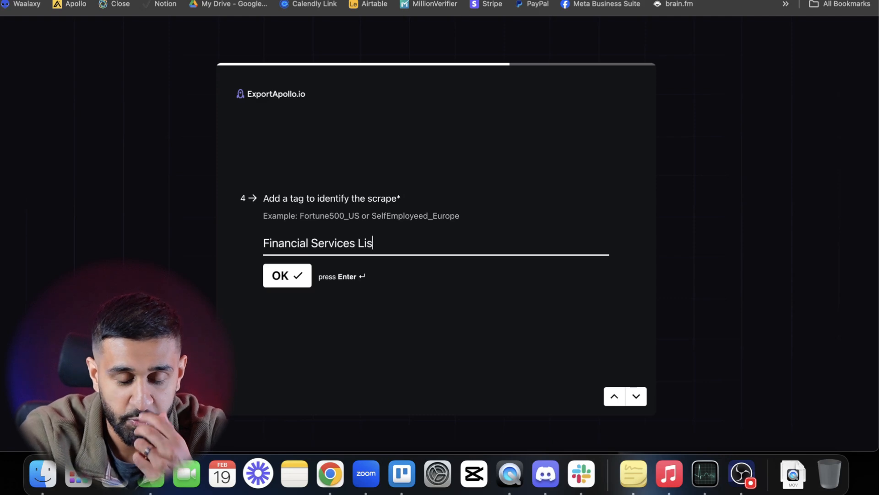
text(ncial Services List)
click(272, 281)
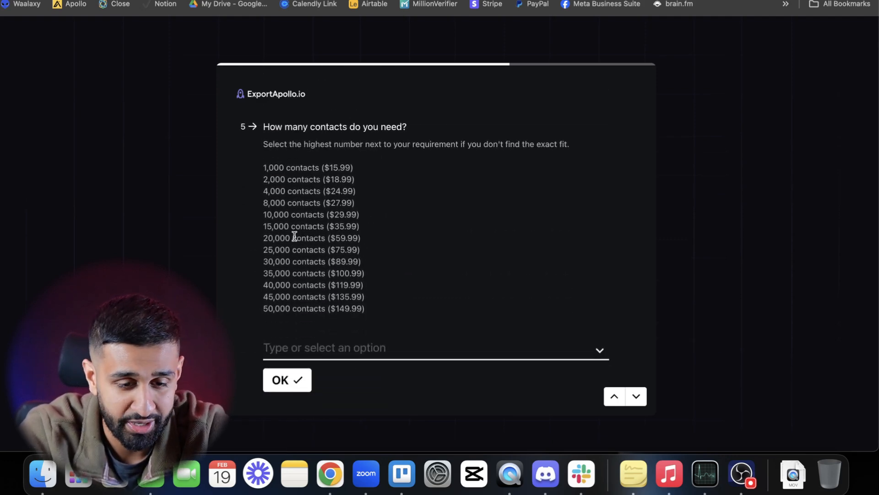
click(295, 226)
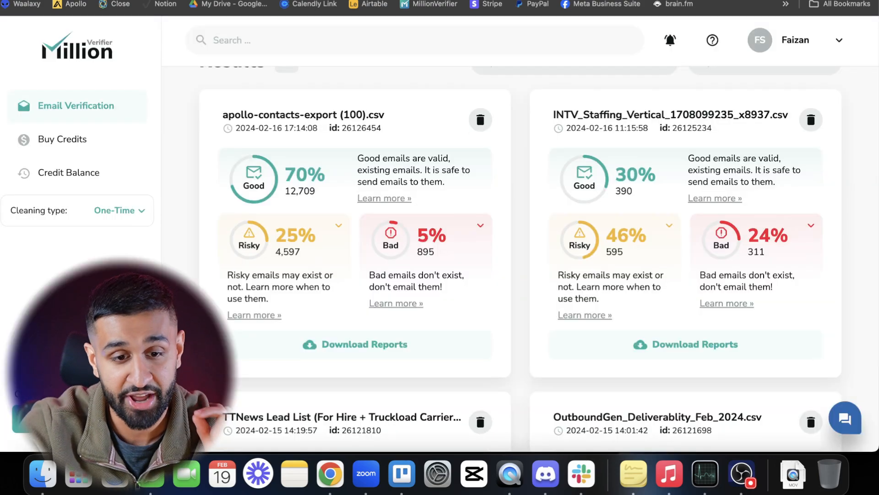
- Revisit the "Apollo Leads Scraped" email in Gmail, and compare the list results in MillionVerifier down to the TTNews Lead List
scroll(367, 111, up, 10)
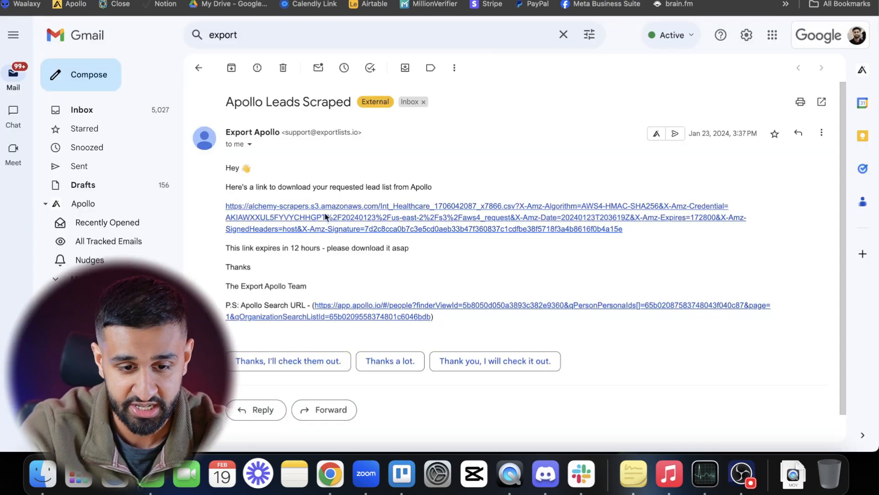
click(794, 472)
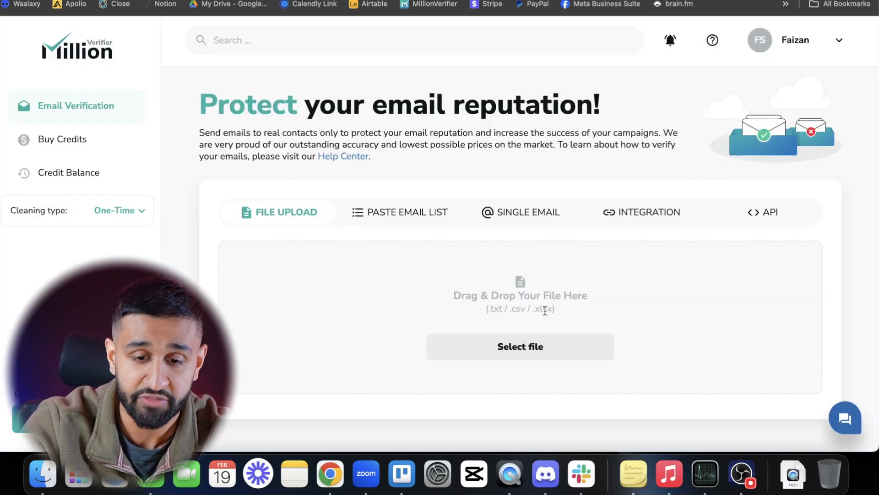
scroll(520, 309, down, 6)
scroll(336, 314, down, 4)
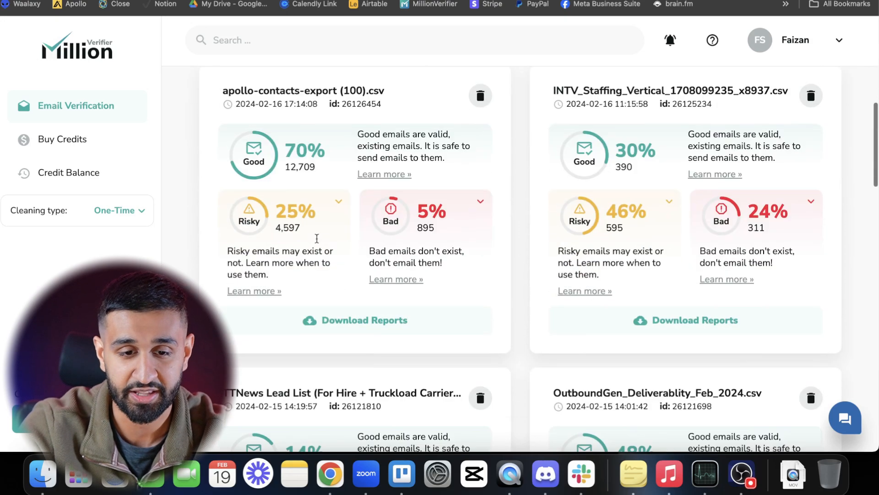
scroll(293, 160, down, 4)
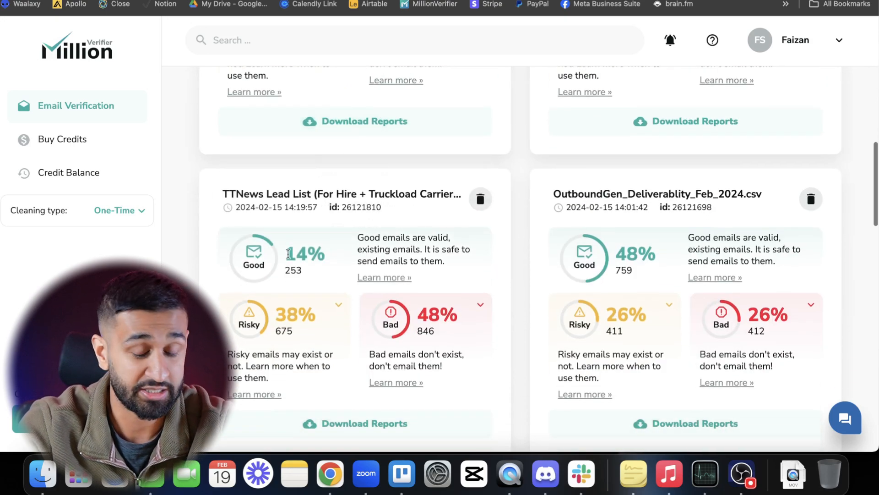
scroll(309, 255, down, 2)
drag(280, 172, 344, 200)
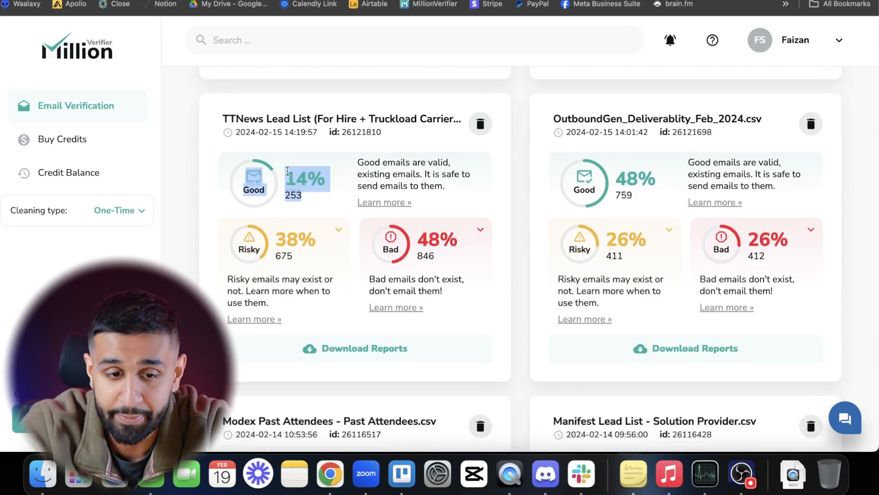
click(195, 176)
- Download the Good Emails Only report for the TTNews Lead List
click(344, 356)
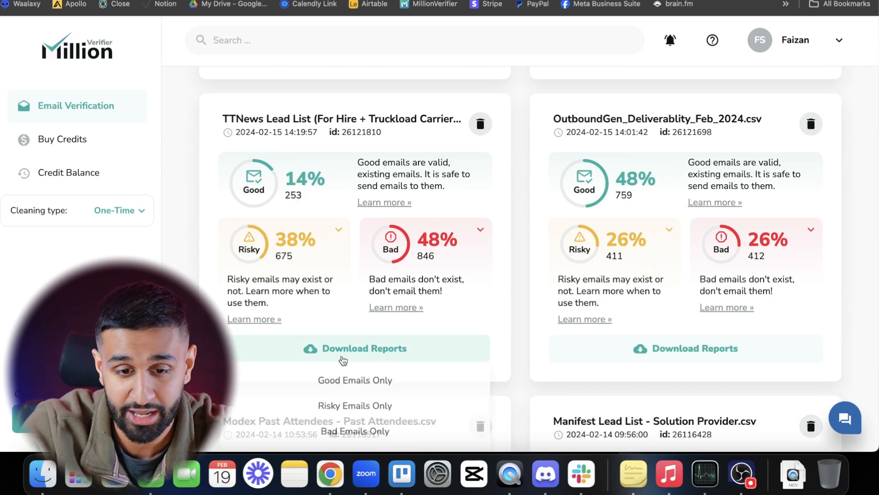
click(344, 383)
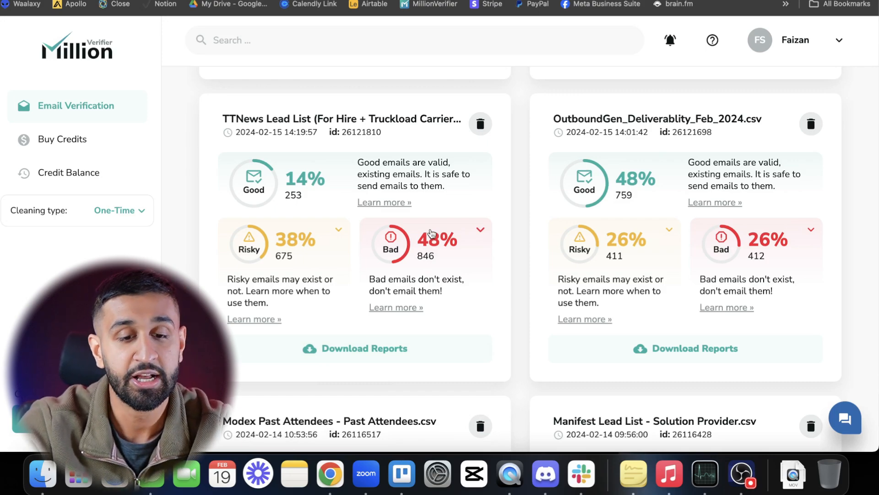
scroll(430, 232, up, 15)
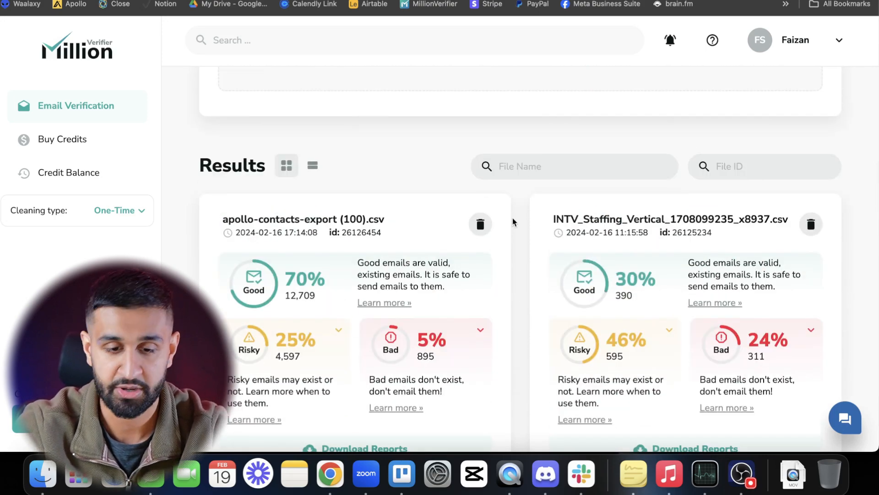